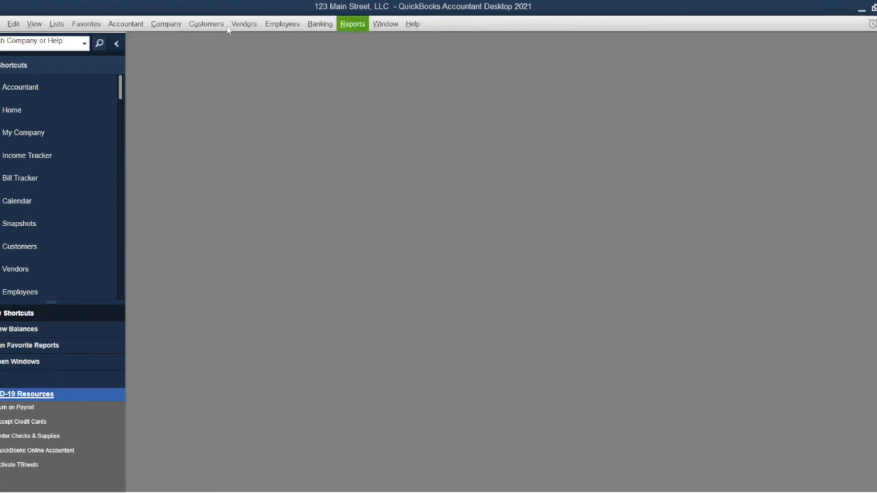
# Open the Chart of Accounts from the Lists menu and maximize its window.
pyautogui.click(56, 23)
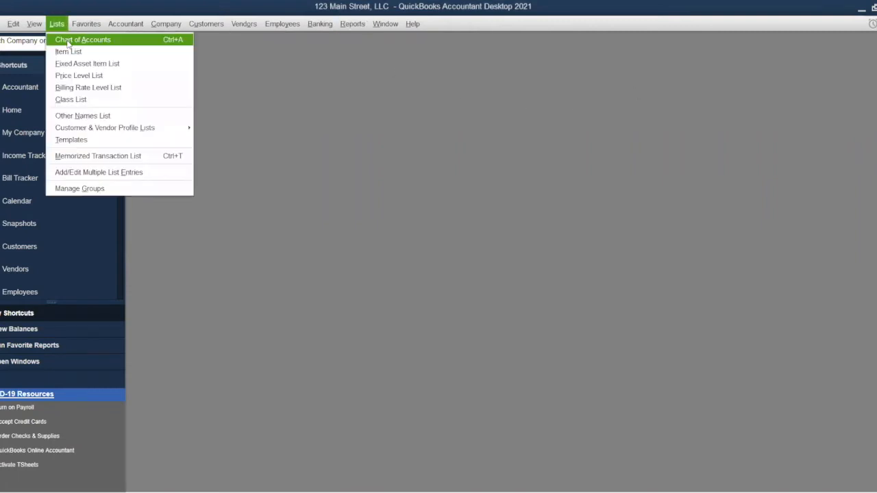
pyautogui.click(67, 37)
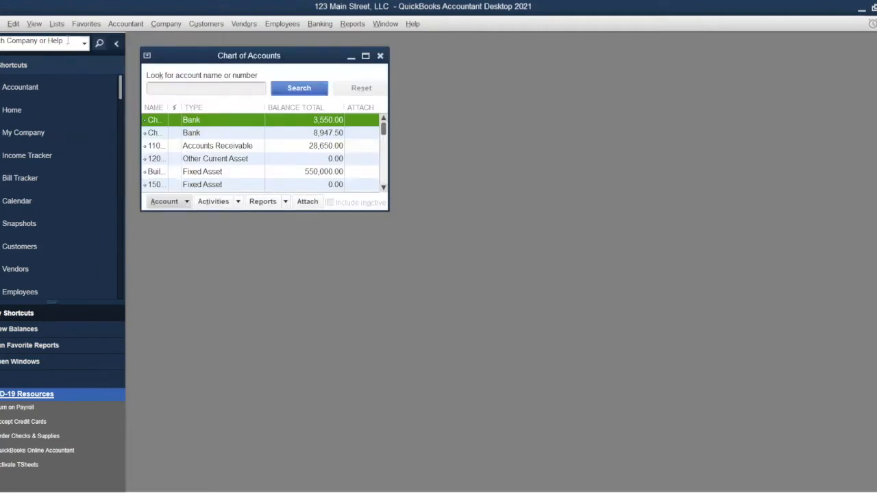
pyautogui.click(366, 59)
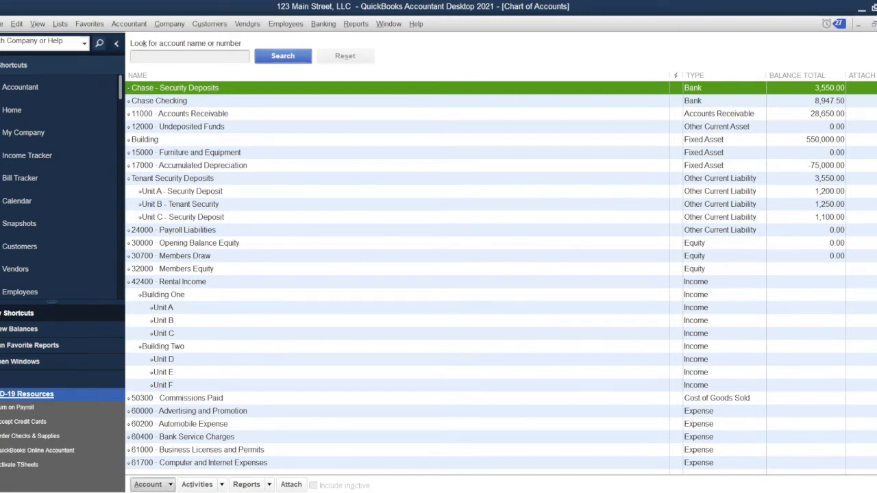
# Begin a new account with Fixed Asset as the type and continue to its details form.
pyautogui.click(147, 485)
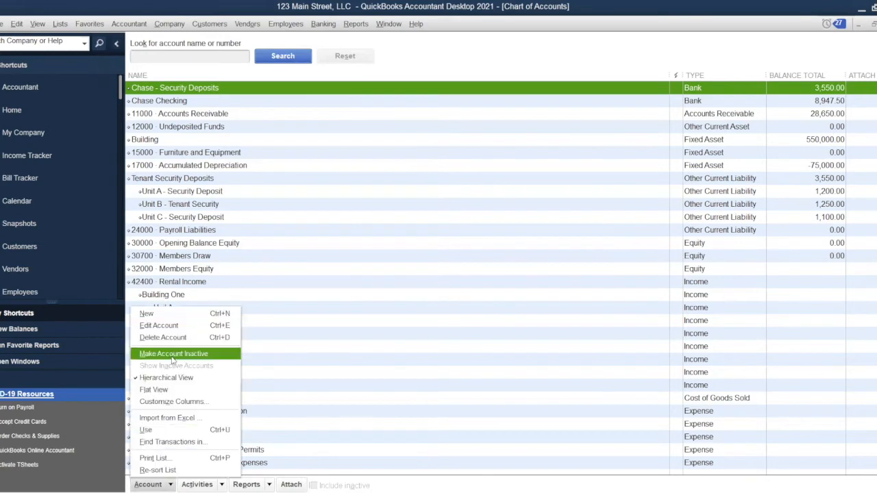
pyautogui.click(206, 314)
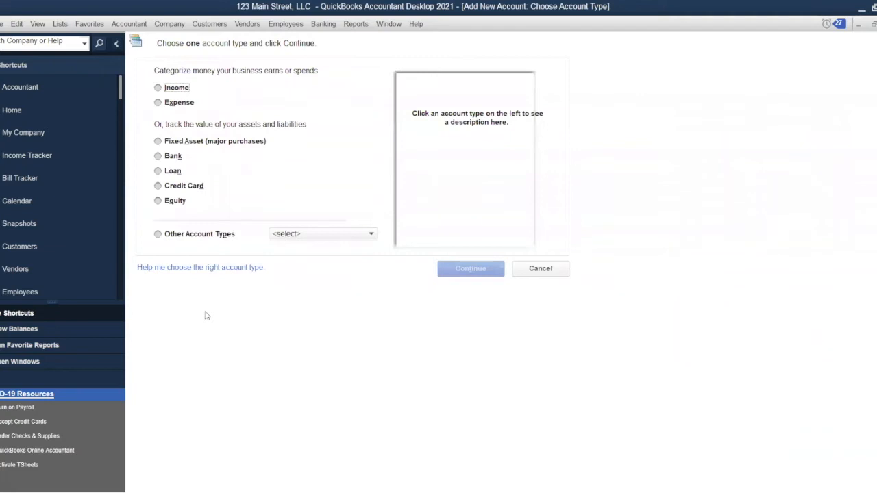
pyautogui.click(221, 142)
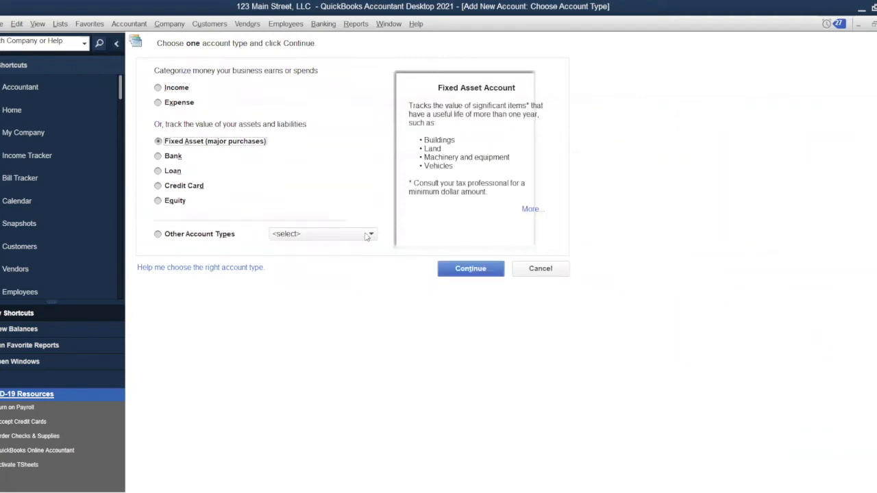
pyautogui.click(471, 271)
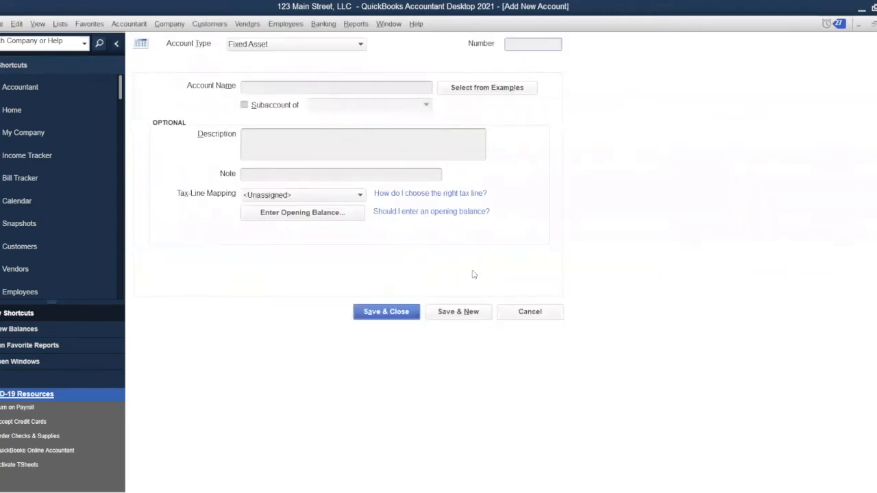
# Save a fixed asset account named '2021 Renovation' and mark the next account as a subaccount.
pyautogui.click(306, 87)
pyautogui.write('2')
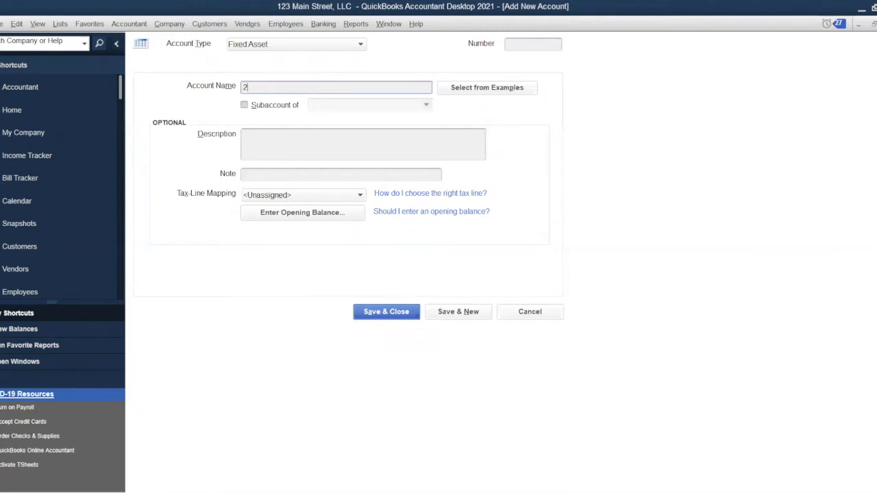
pyautogui.write('021 Renovation')
pyautogui.click(470, 317)
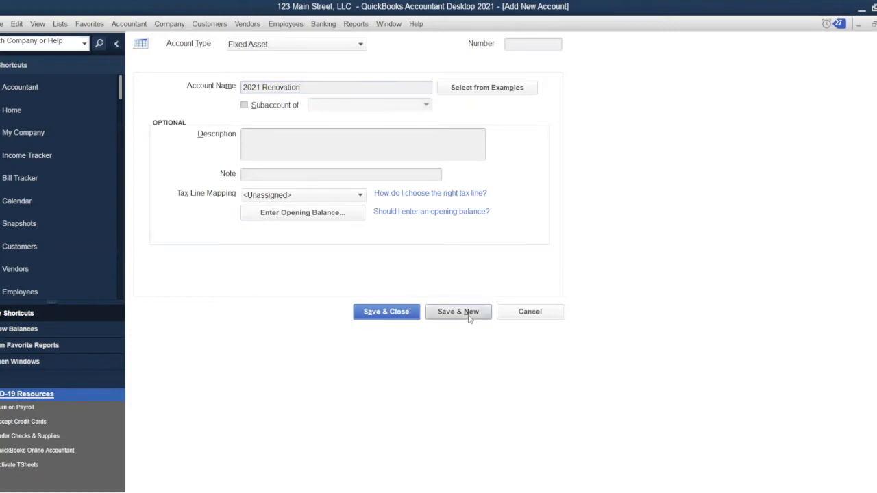
pyautogui.click(246, 106)
pyautogui.click(317, 109)
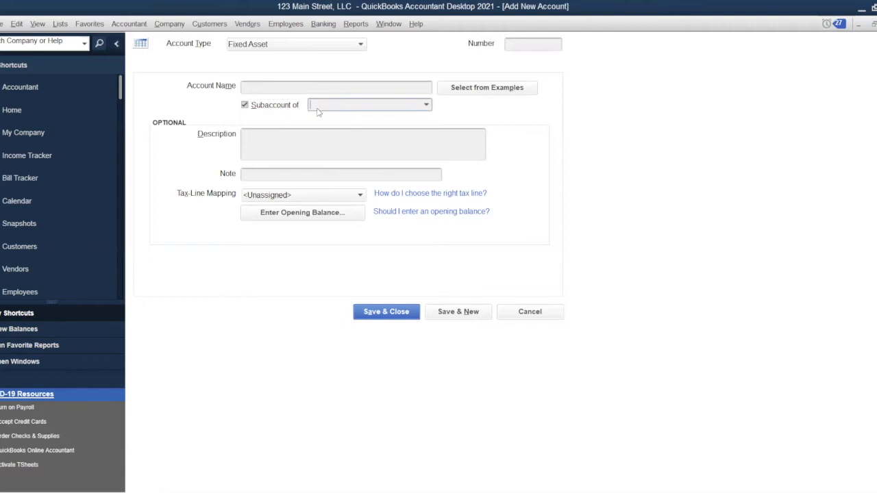
# Add 'Floors' and 'Roof' as subaccounts of 2021 Renovation.
pyautogui.write('2021 Renovation')
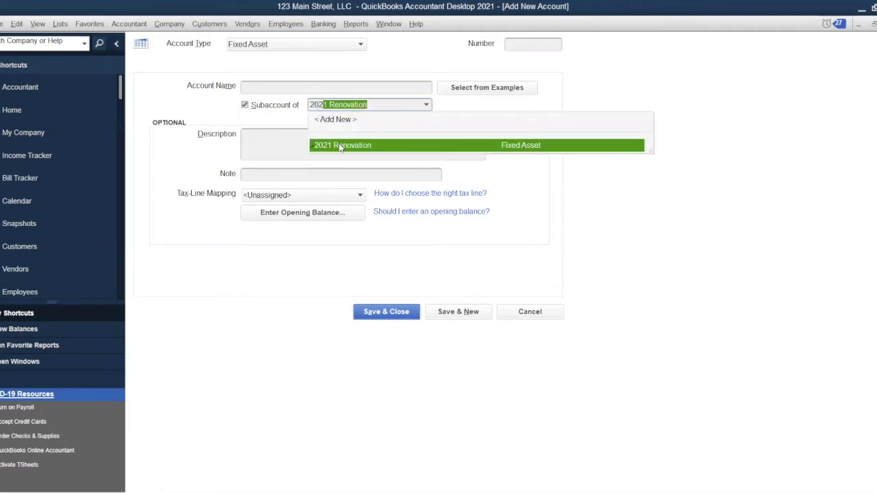
pyautogui.click(304, 90)
pyautogui.write('Floors')
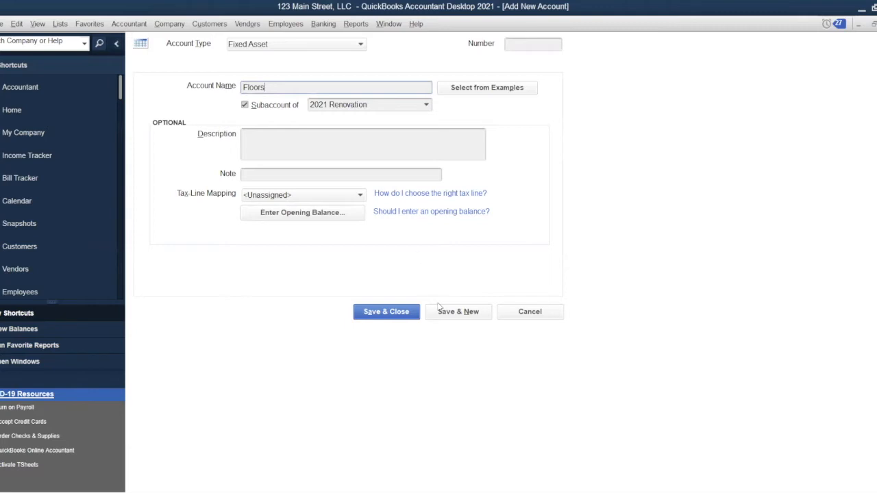
pyautogui.click(463, 313)
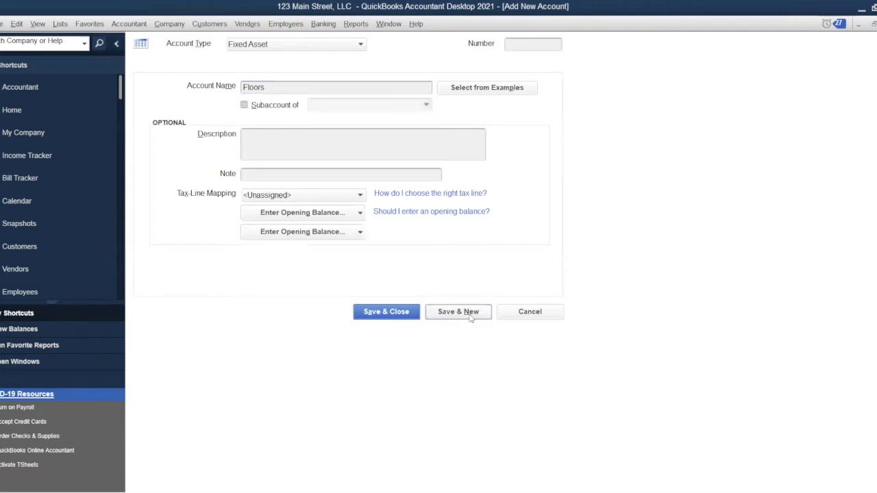
pyautogui.click(244, 105)
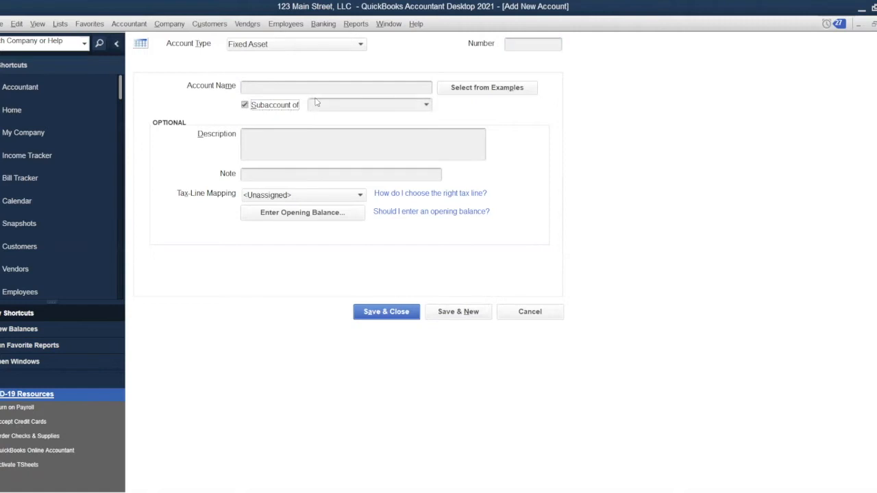
pyautogui.click(319, 107)
pyautogui.write('2021 Renovation')
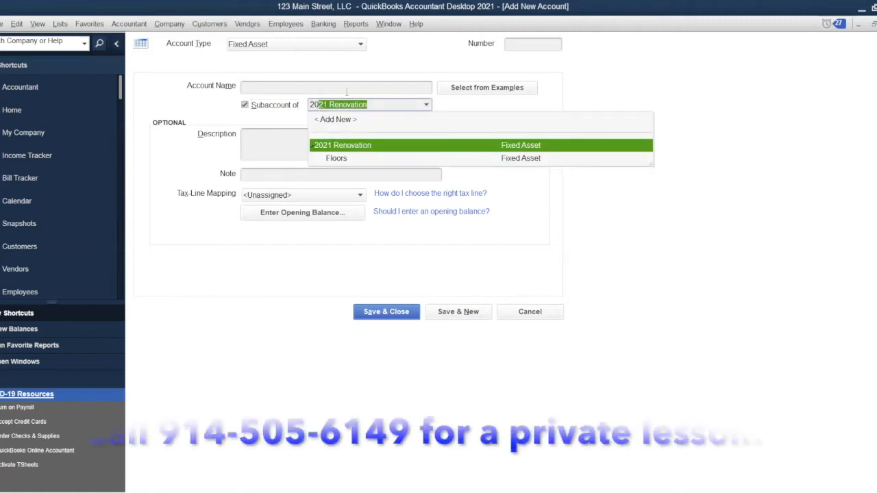
pyautogui.click(347, 90)
pyautogui.write('Roof')
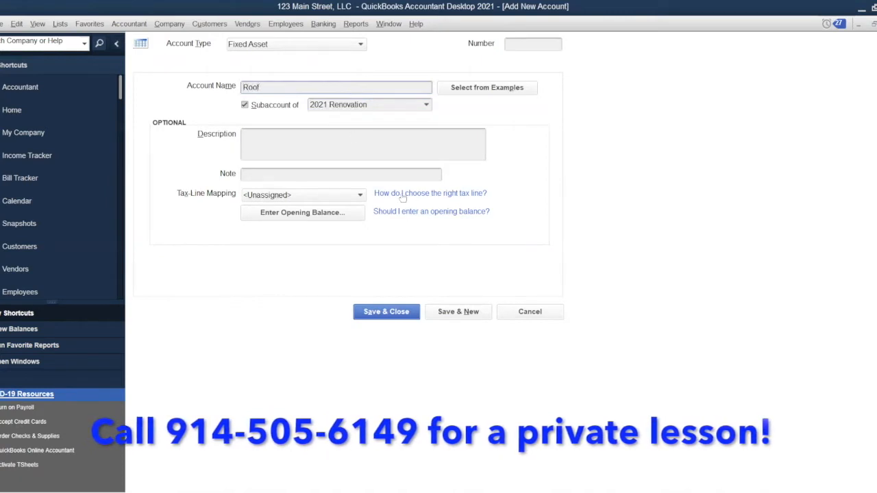
pyautogui.click(458, 314)
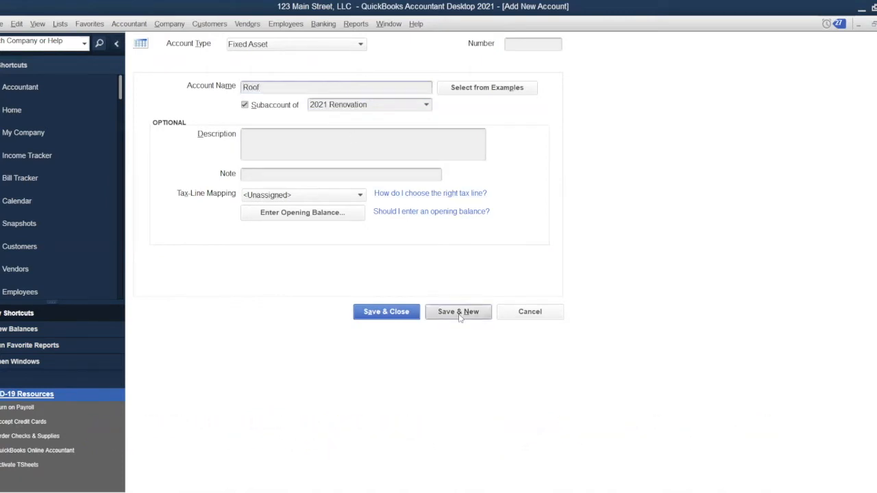
# Set up 'Porch Remodel' as a subaccount under 2021 Renovation.
pyautogui.click(244, 106)
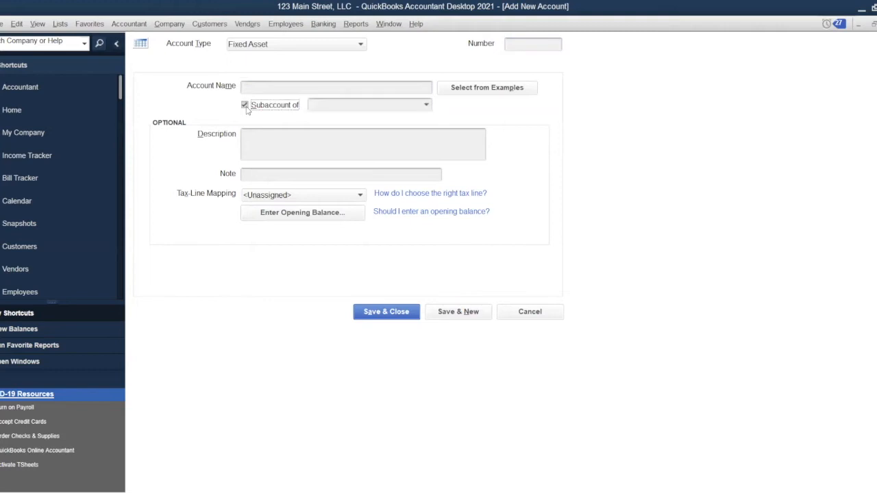
pyautogui.click(331, 107)
pyautogui.write('2')
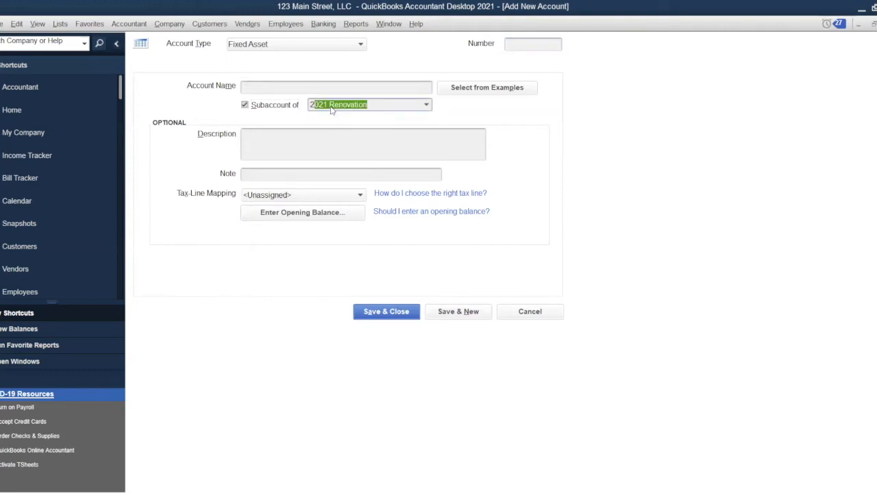
pyautogui.write('02')
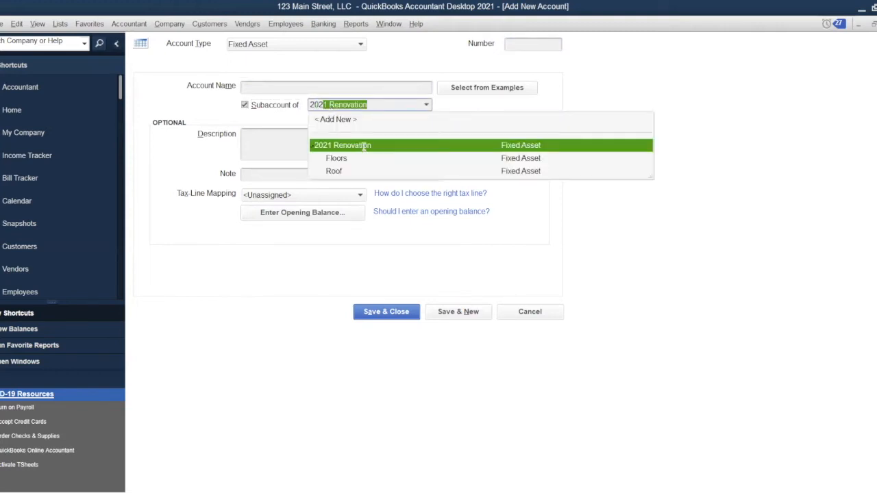
pyautogui.click(364, 147)
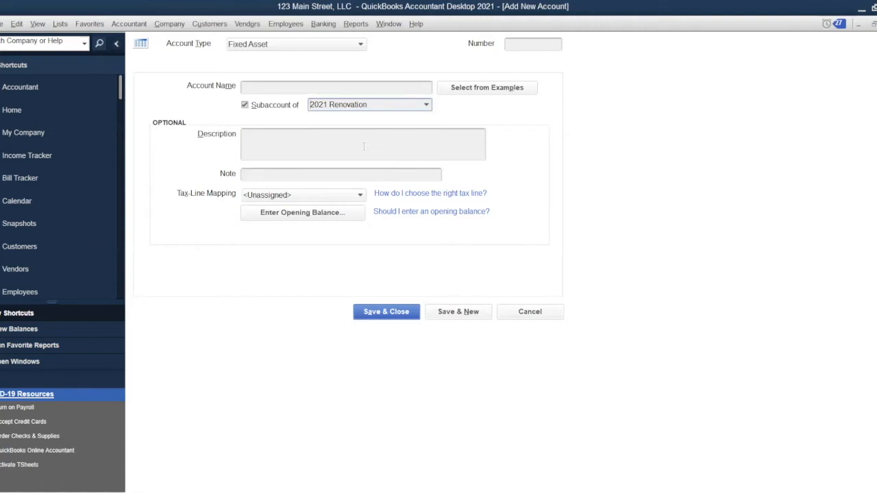
pyautogui.click(270, 85)
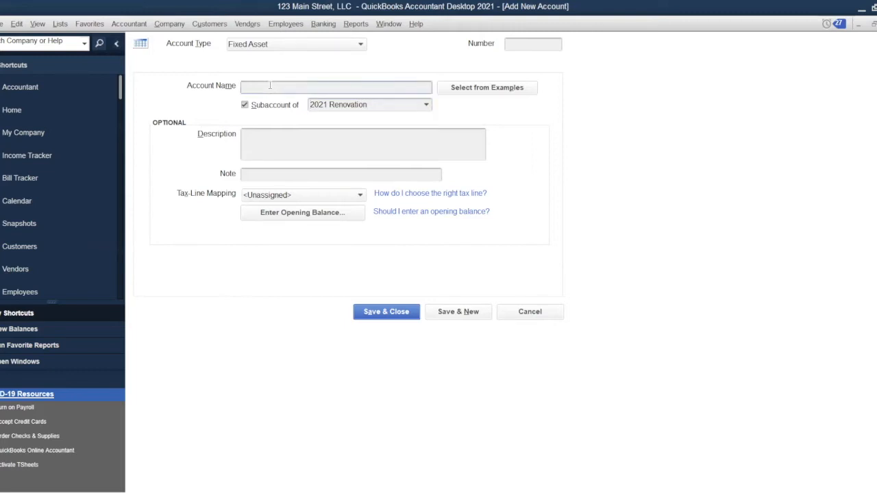
pyautogui.write('Porch Remodel')
# Save Porch Remodel, then add 'Fence' as a subaccount of 2021 Renovation.
pyautogui.click(454, 313)
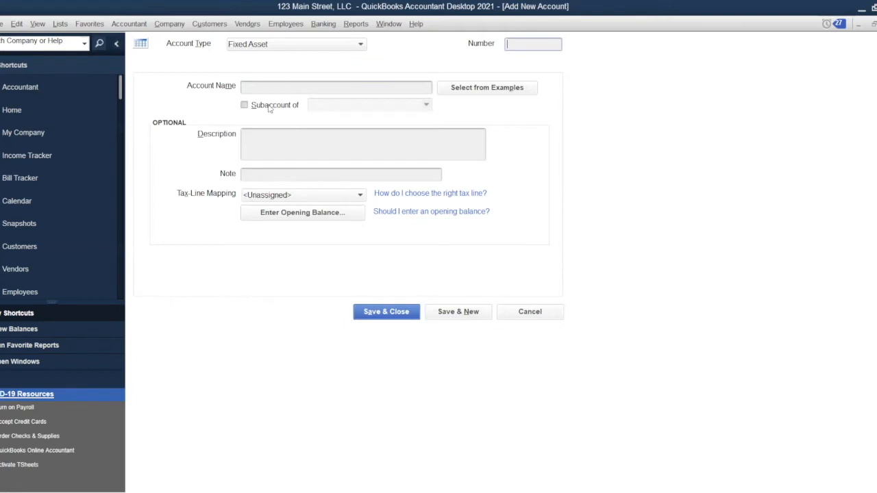
pyautogui.click(245, 106)
pyautogui.click(318, 106)
pyautogui.write('2021 Renovation')
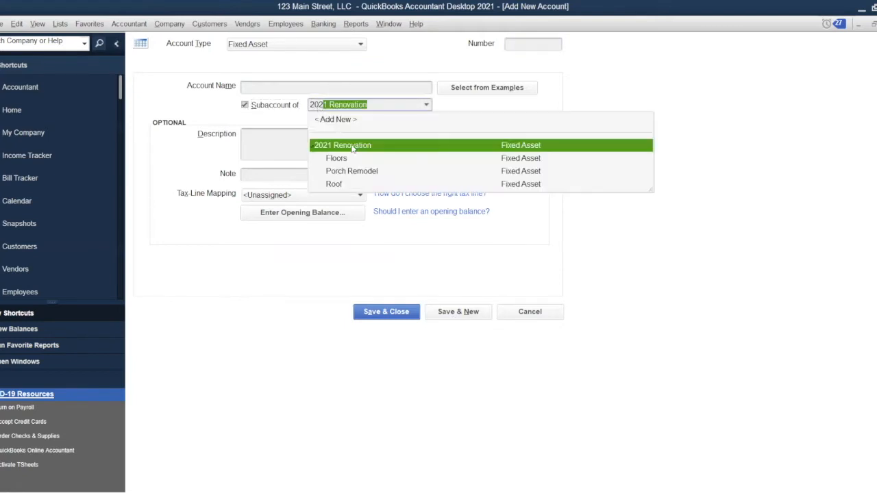
pyautogui.click(362, 146)
pyautogui.click(329, 88)
pyautogui.write('Ind')
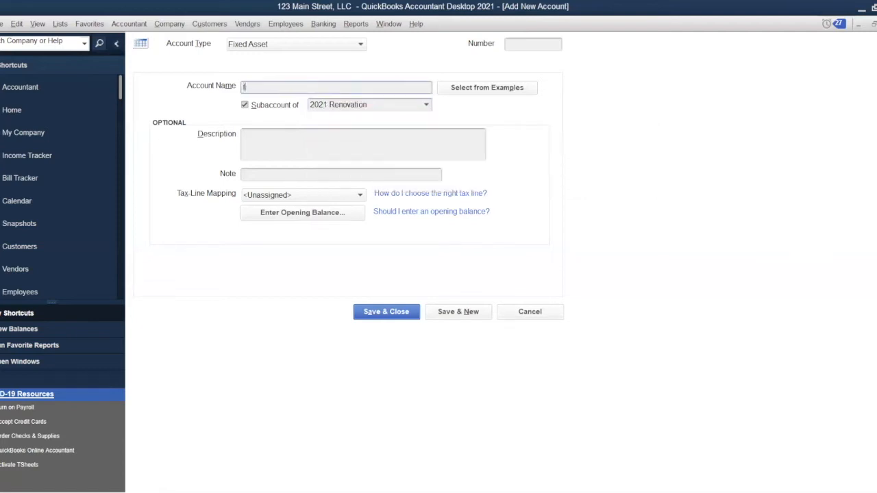
pyautogui.press('BackSpace')
pyautogui.press('BackSpace')
pyautogui.press('BackSpace')
pyautogui.write('Fence')
pyautogui.click(464, 316)
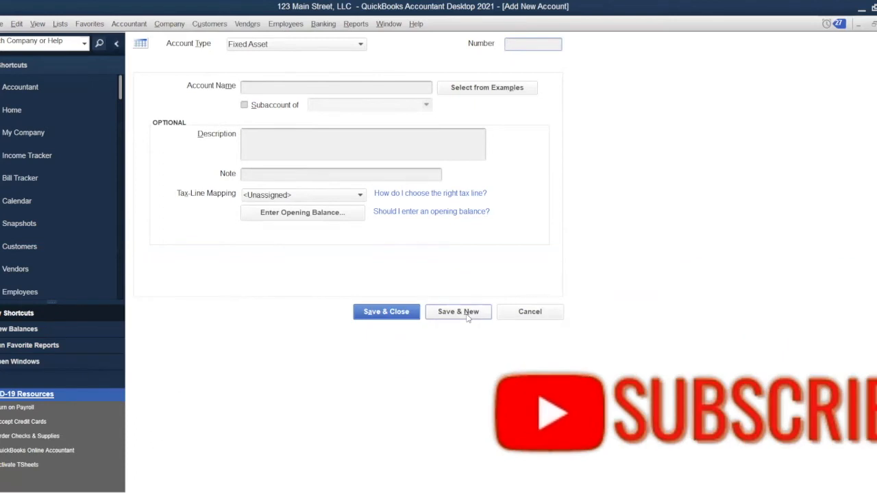
# Add 'Plumbing' under 2021 Renovation and discard the leftover blank account form.
pyautogui.click(244, 107)
pyautogui.click(318, 106)
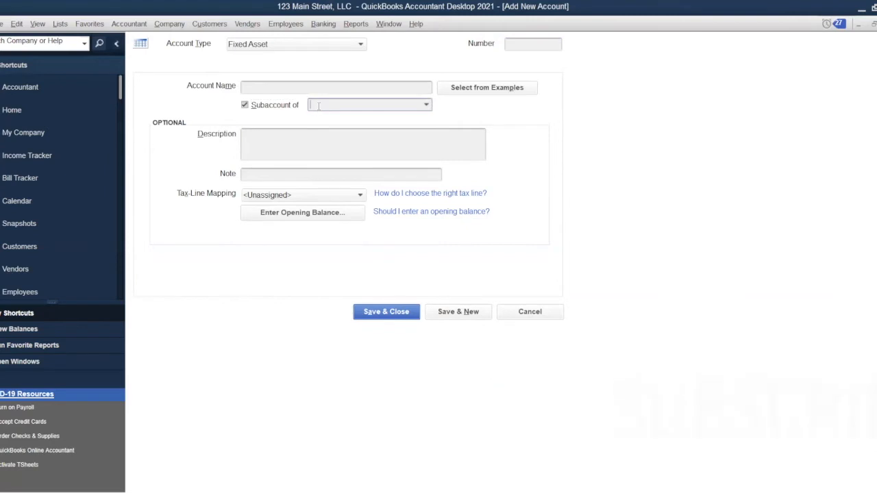
pyautogui.write('2021 Renovation')
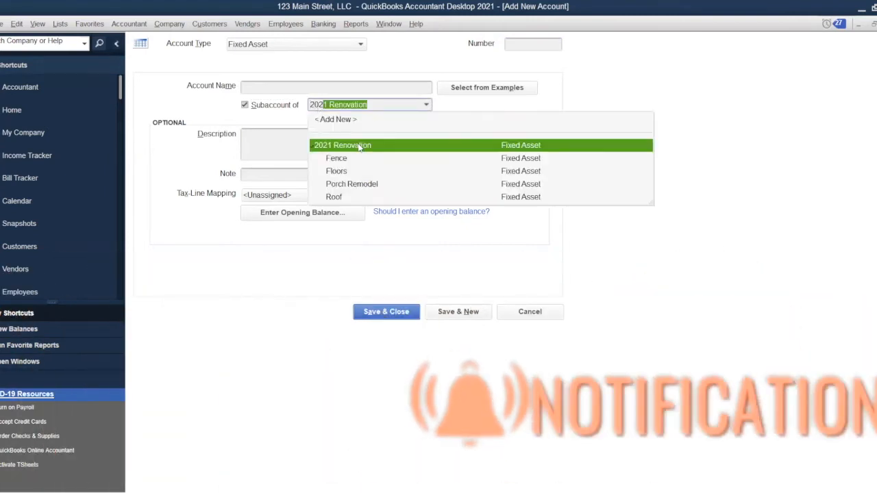
pyautogui.click(357, 145)
pyautogui.click(355, 86)
pyautogui.write('Plumbing')
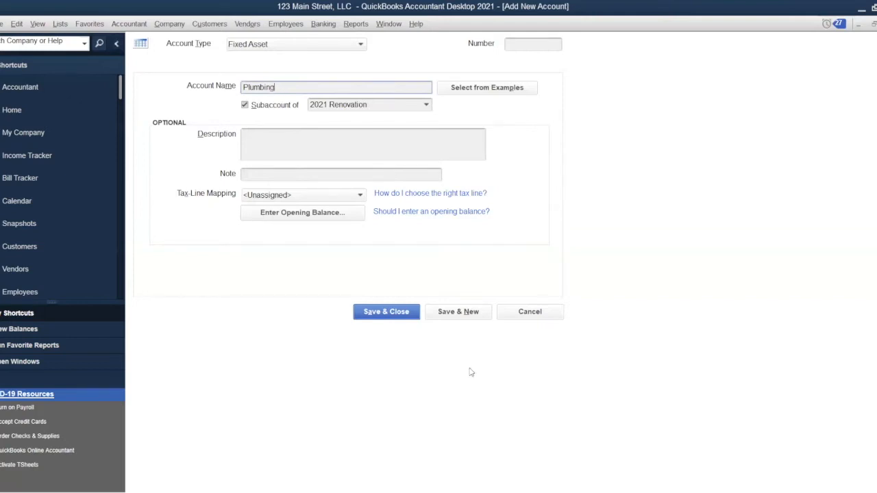
pyautogui.click(473, 314)
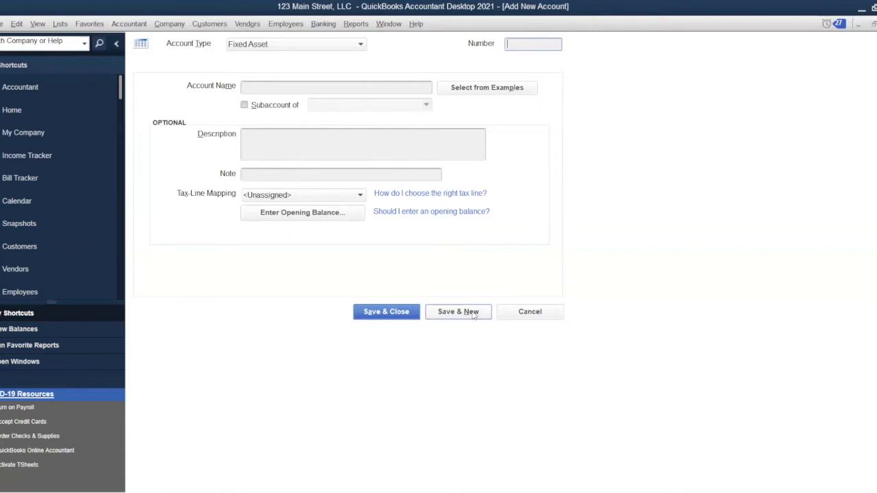
pyautogui.click(531, 313)
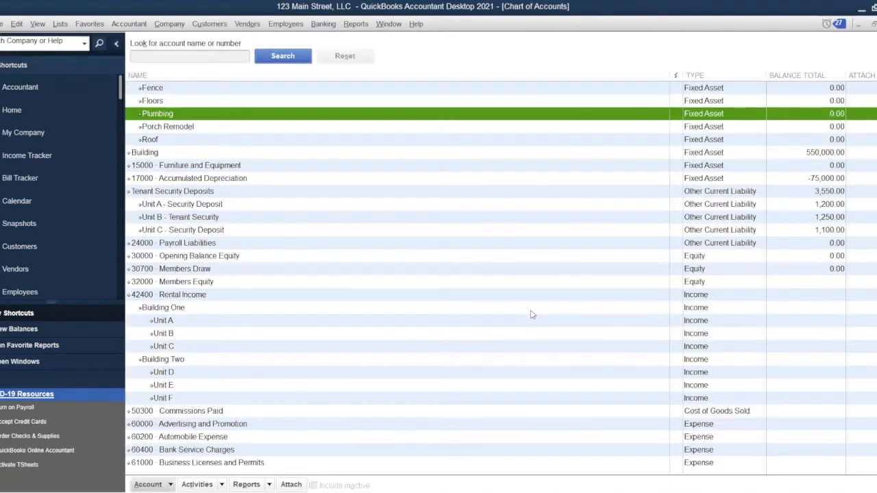
# Check the Fence and Floors subaccounts in the list, then start another new account.
pyautogui.scroll(2, 471, 301)
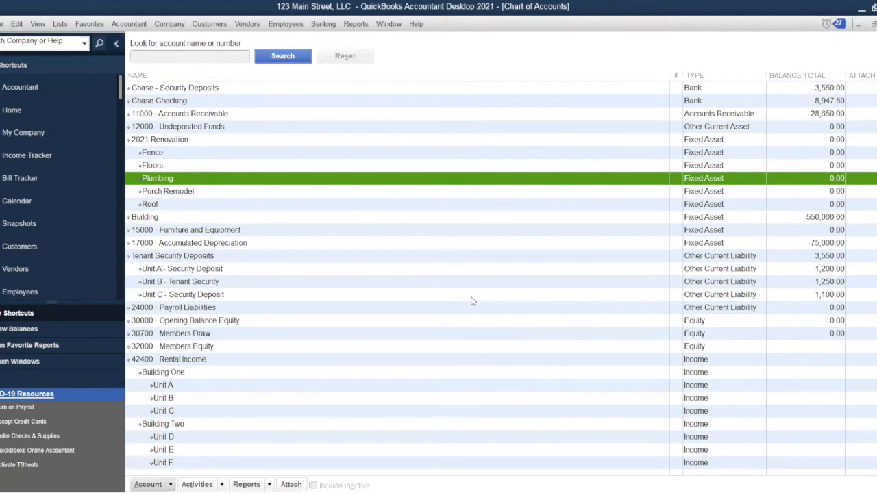
pyautogui.click(285, 157)
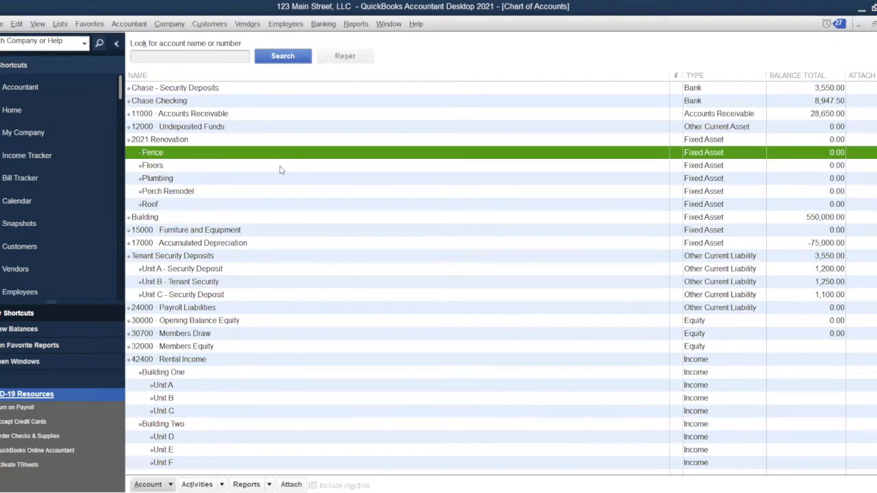
pyautogui.click(279, 170)
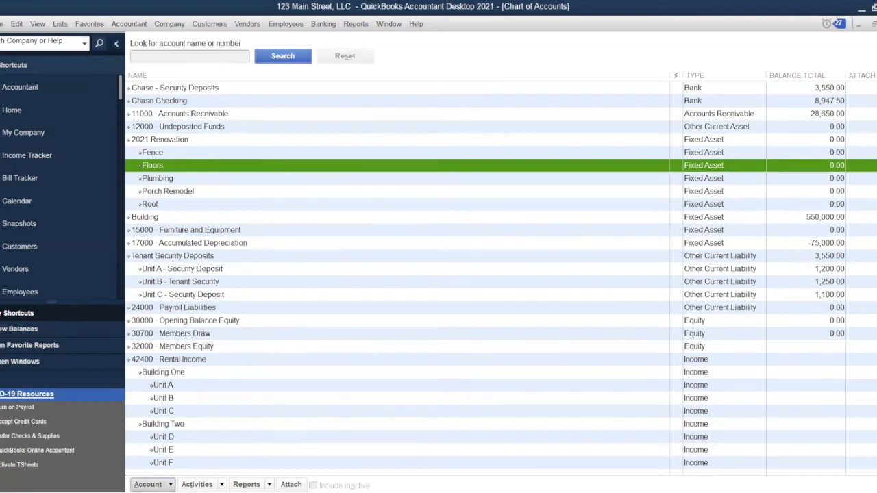
pyautogui.click(148, 485)
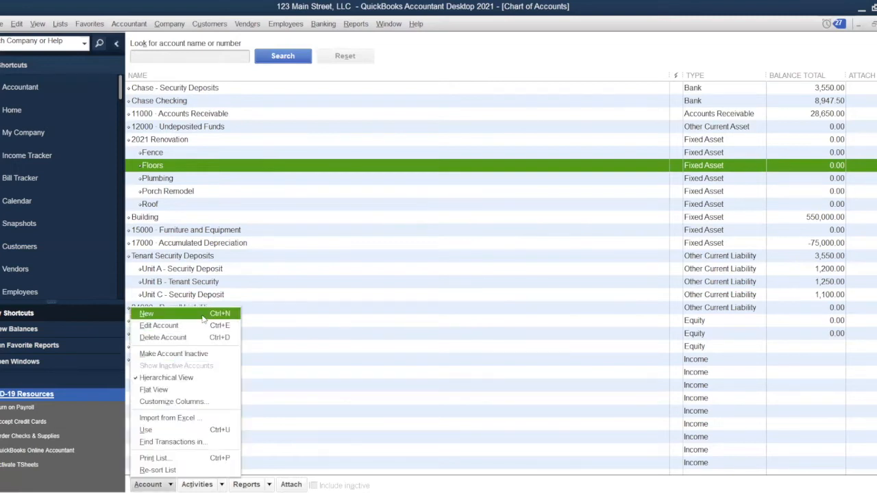
pyautogui.click(203, 314)
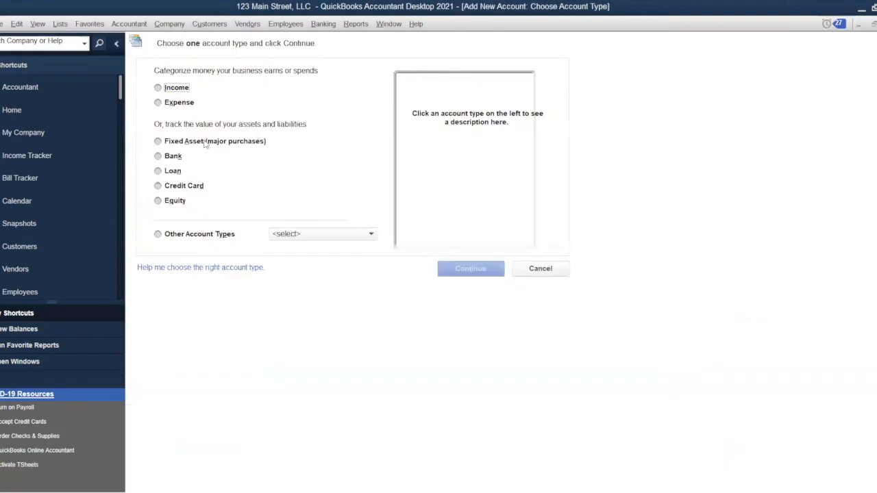
# Create fixed-asset subaccount 'Painting - Powerwashing' under 2021 Renovation and save and close.
pyautogui.click(206, 142)
pyautogui.click(471, 275)
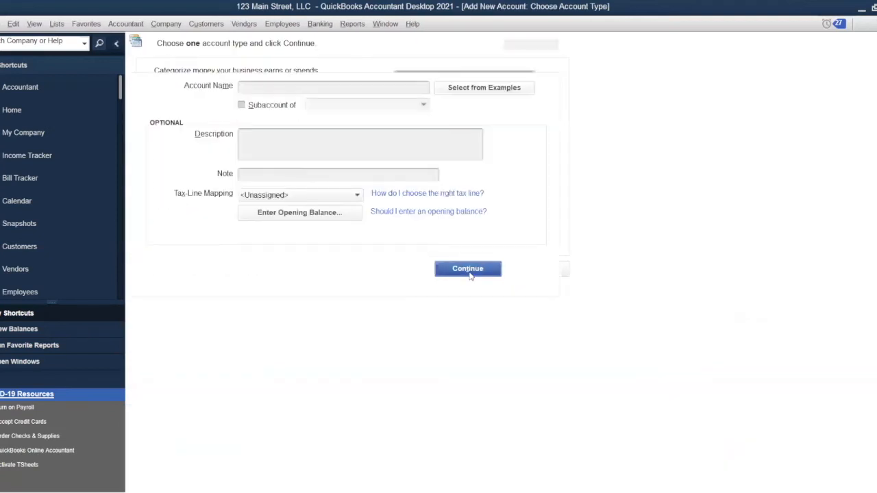
pyautogui.click(247, 104)
pyautogui.click(316, 105)
pyautogui.write('2')
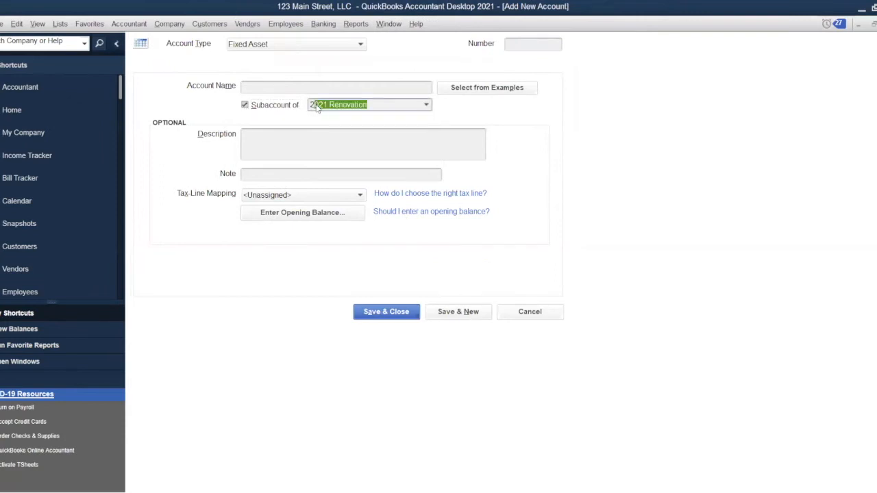
pyautogui.write('02')
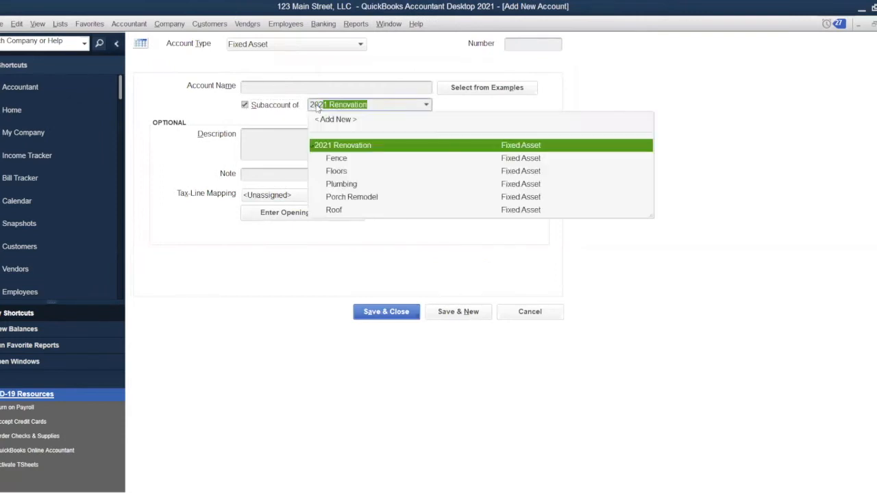
pyautogui.click(372, 145)
pyautogui.click(365, 88)
pyautogui.write('Painting - ')
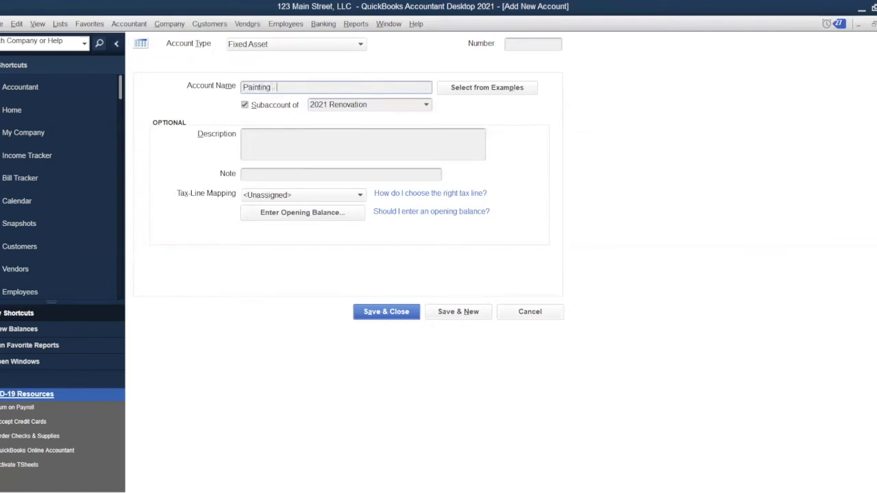
pyautogui.write('Powerwashing')
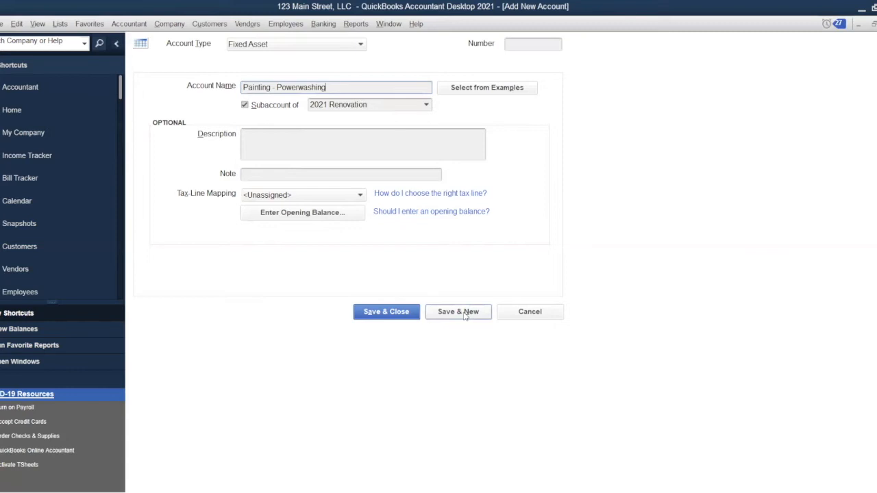
pyautogui.click(391, 312)
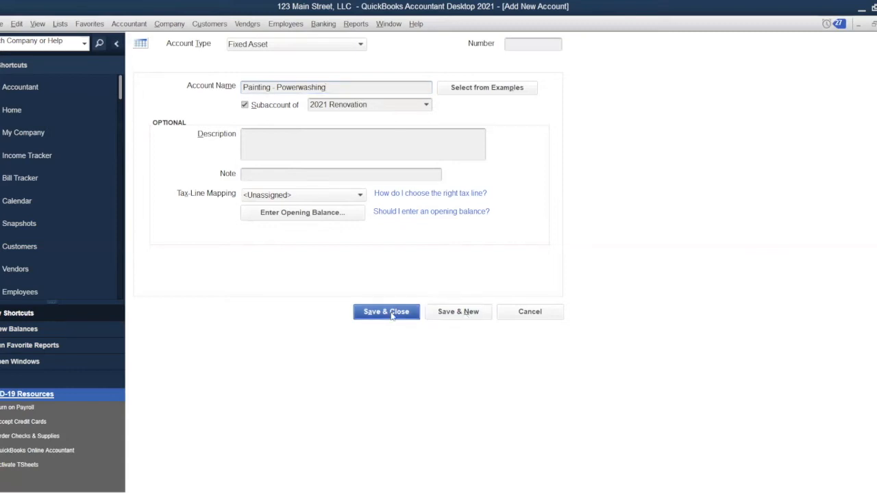
pyautogui.scroll(2, 392, 316)
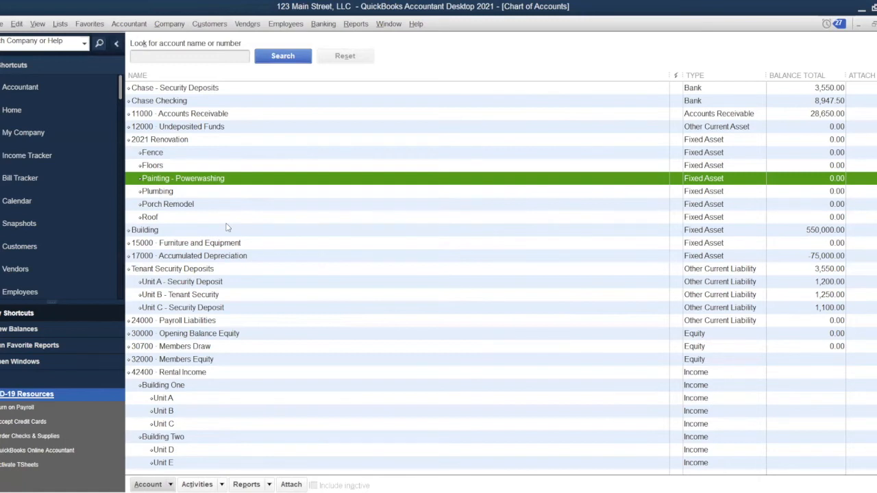
# Select 2021 Renovation and open a Write Checks form drawing on Chase Checking.
pyautogui.click(249, 144)
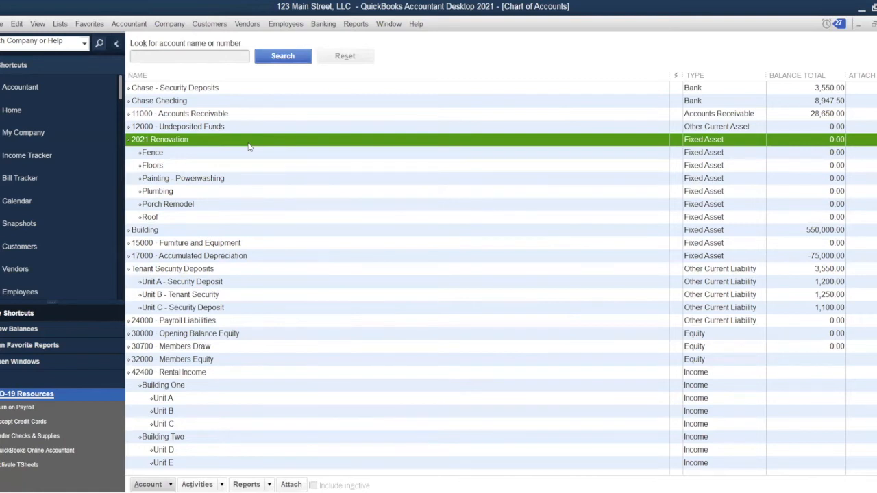
pyautogui.doubleClick(249, 144)
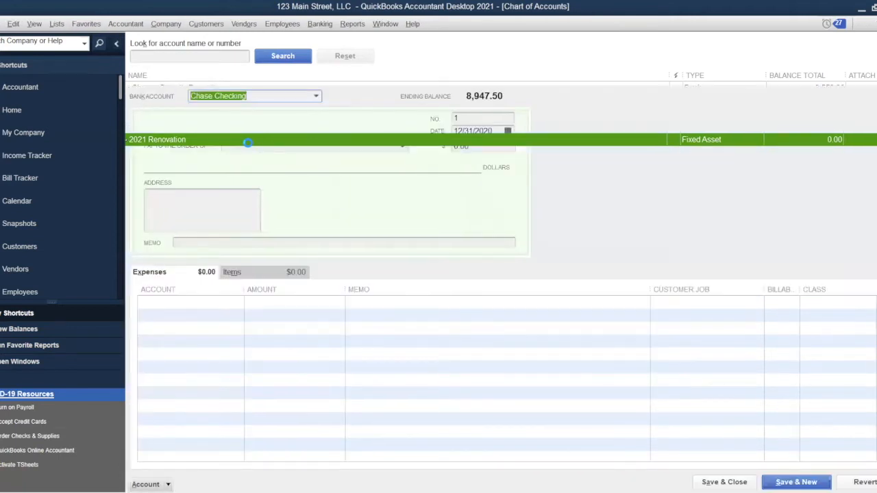
# Date the check 9/1/21, clear its number, and pay it to new vendor Home Depot.
pyautogui.press('Tab')
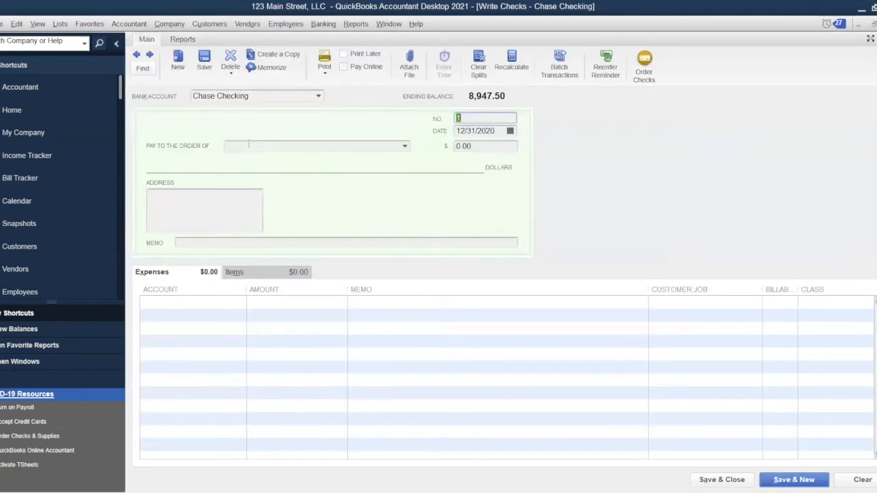
pyautogui.press('BackSpace')
pyautogui.press('Tab')
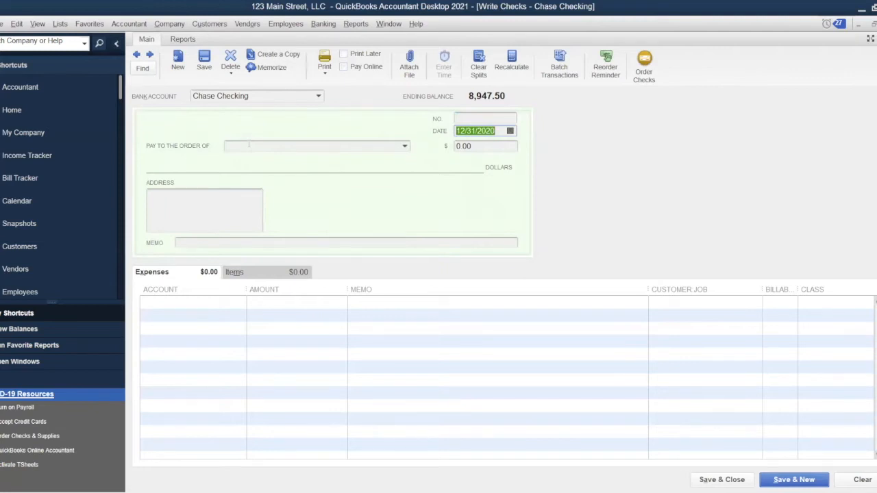
pyautogui.write('9/1/21')
pyautogui.press('Tab')
pyautogui.write('Home Depot')
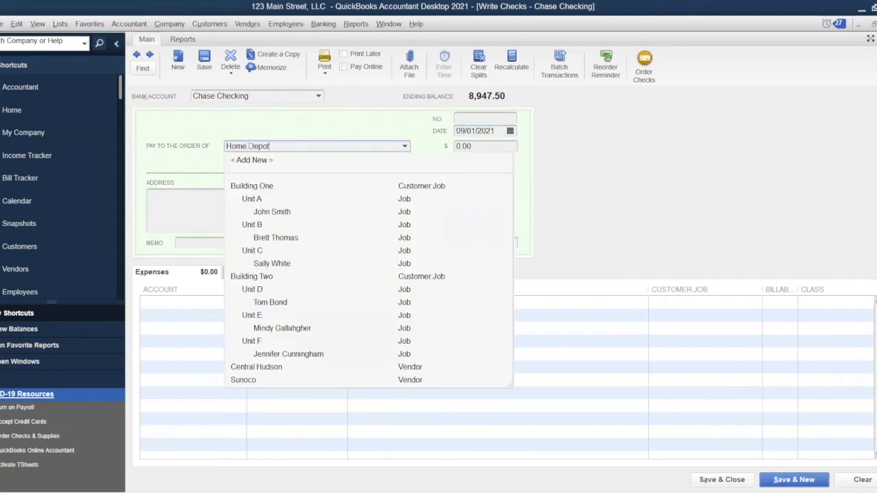
pyautogui.press('Tab')
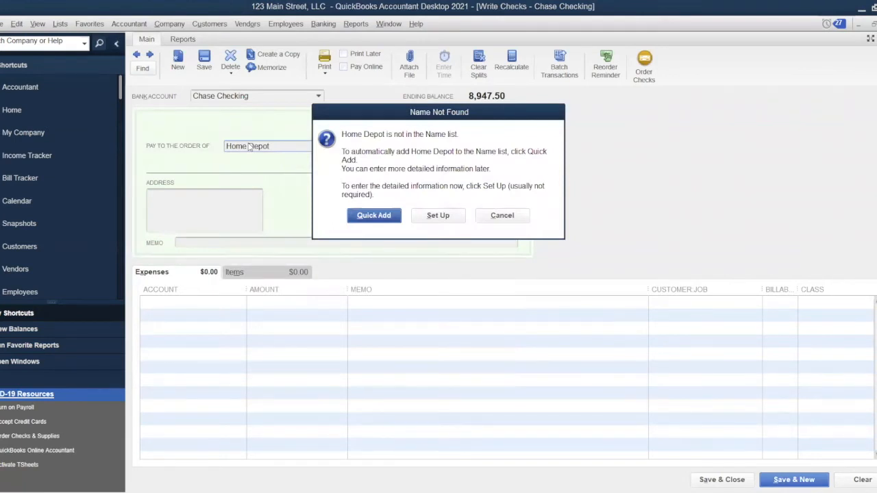
pyautogui.press('Return')
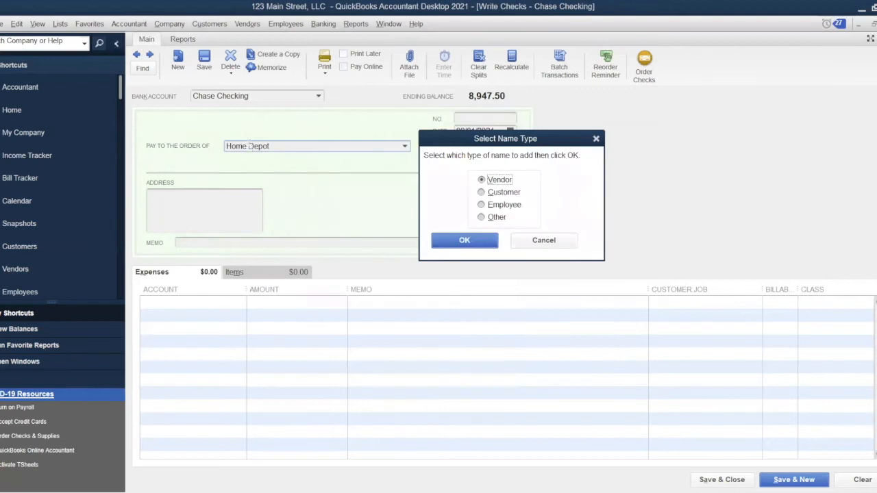
pyautogui.press('Return')
# Charge 1,300 to 2021 Renovation:Fence and save the check without a class.
pyautogui.write('1,3')
pyautogui.write('00')
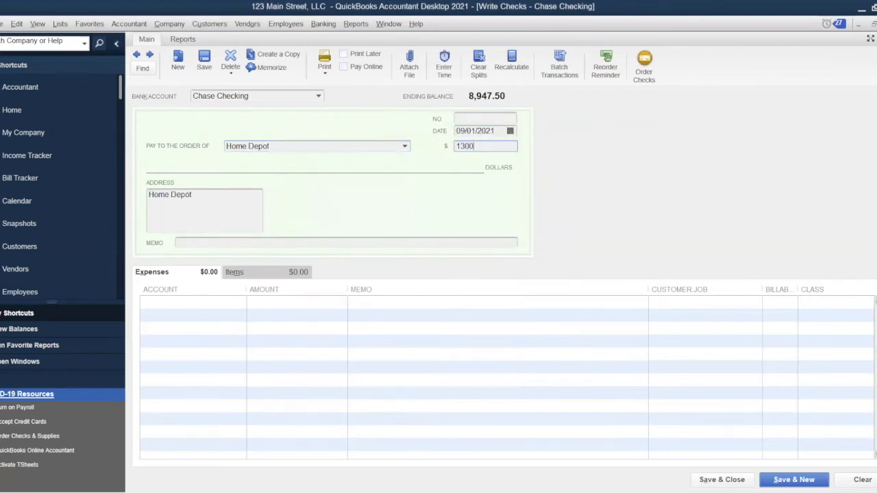
pyautogui.press('Tab')
pyautogui.press('Tab')
pyautogui.press('Tab')
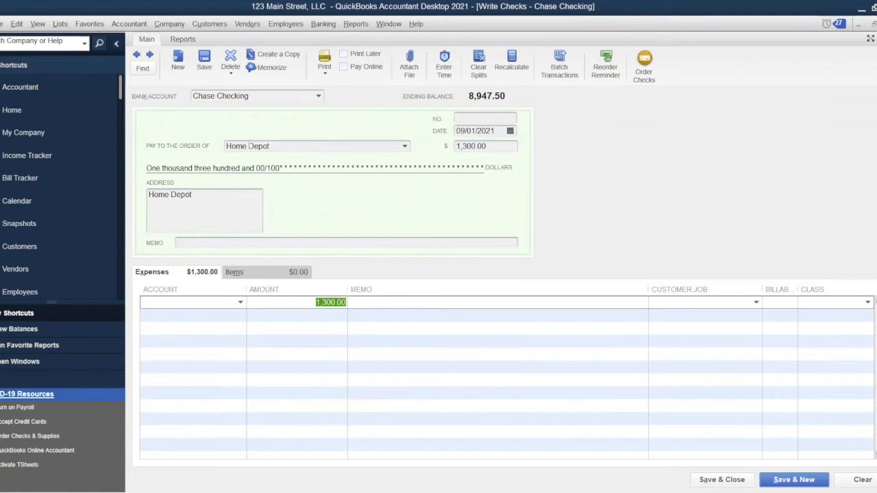
pyautogui.write('F')
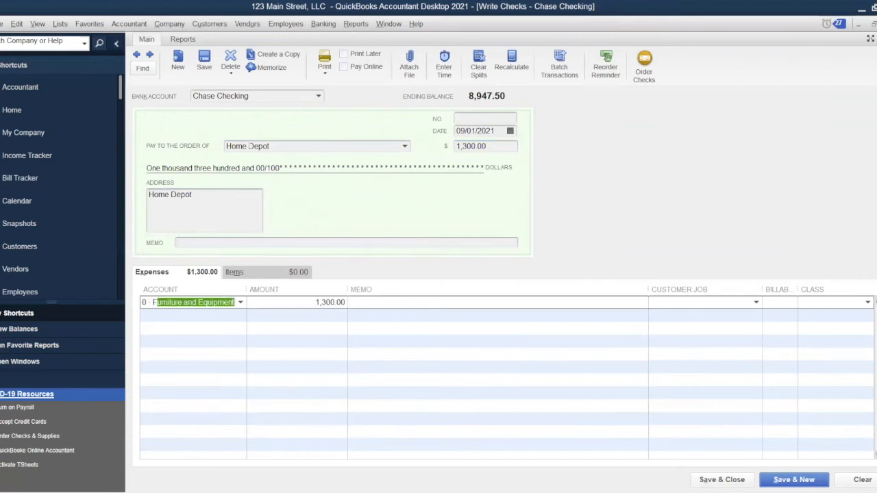
pyautogui.write('enovation:Fence')
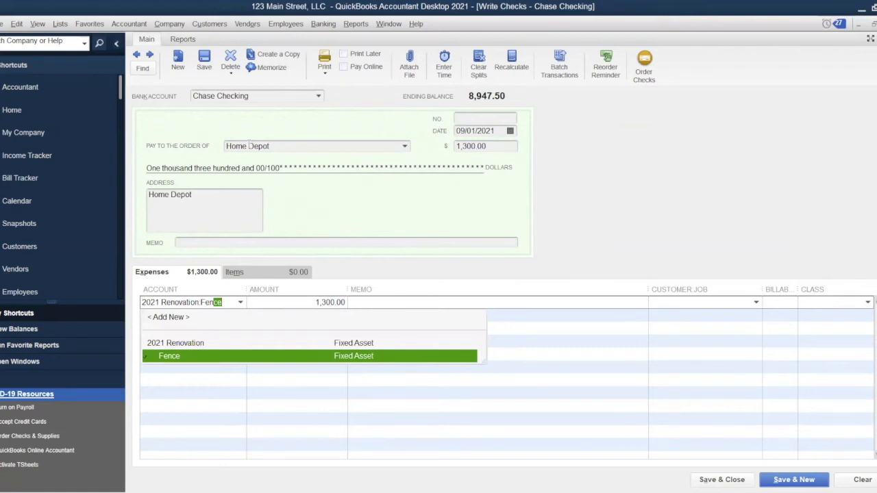
pyautogui.press('Tab')
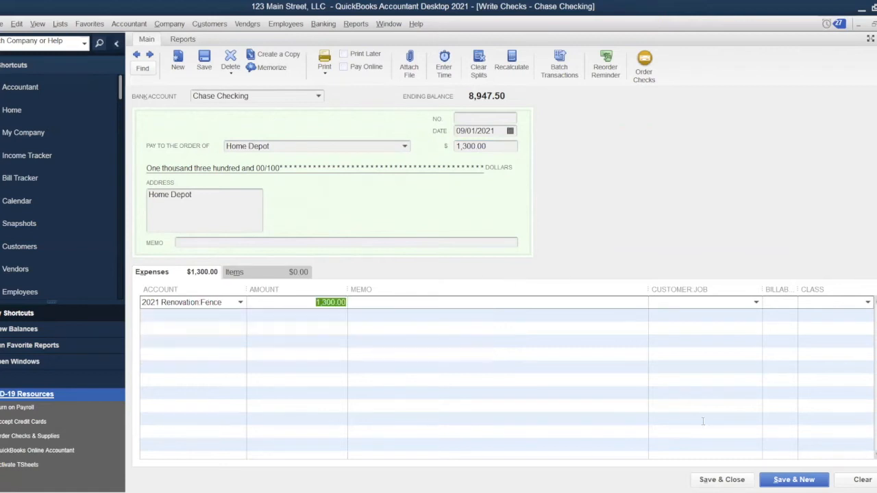
pyautogui.hotkey('alt', 's')
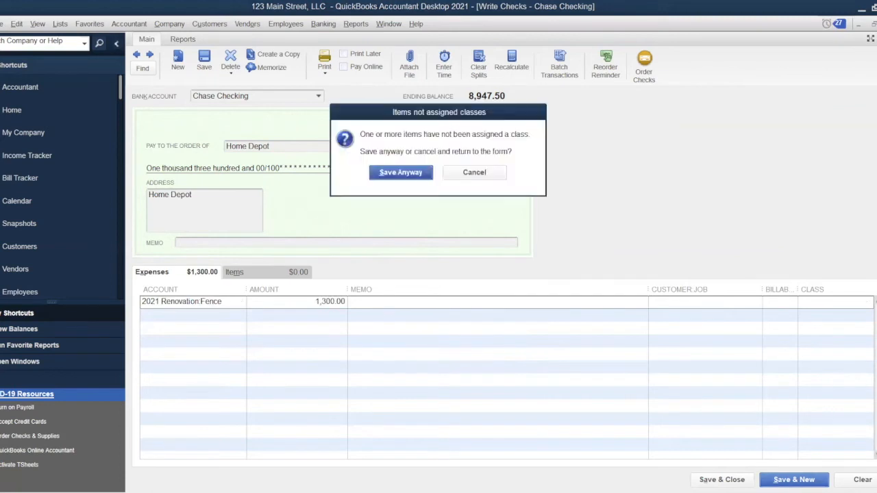
pyautogui.press('Return')
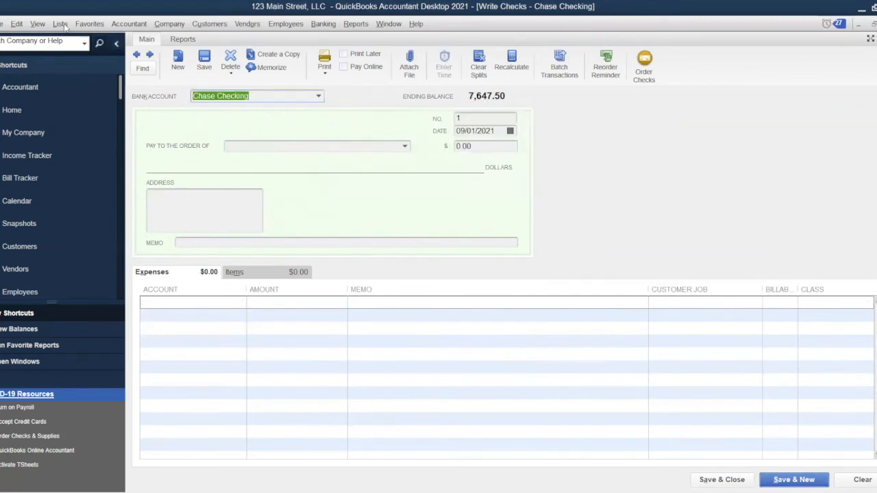
# Turn off class tracking on checks in Preferences.
pyautogui.click(9, 26)
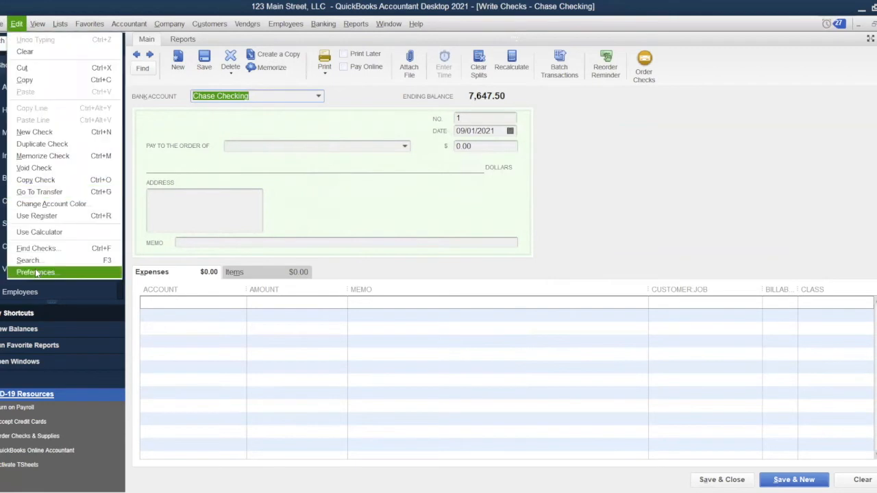
pyautogui.click(36, 271)
pyautogui.click(382, 147)
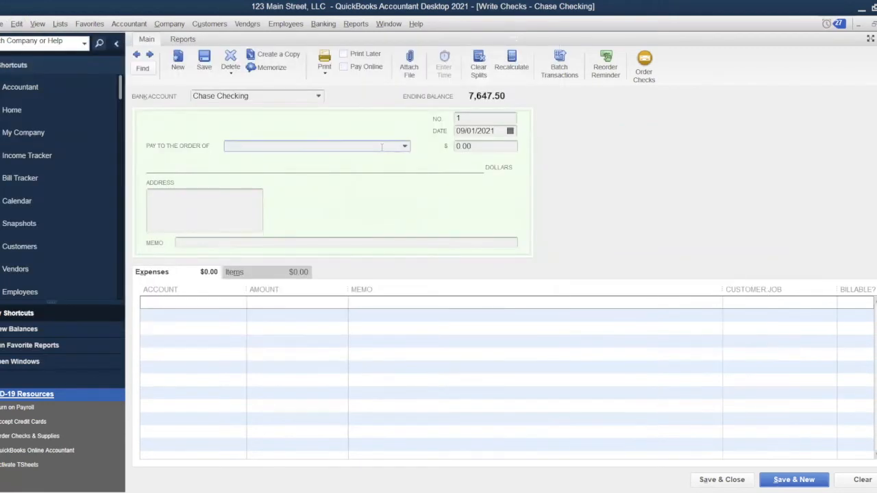
# Save a 4,800 check to new vendor Painter for 2021 Renovation:Painting, then reopen the Chart of Accounts.
pyautogui.write('Painter')
pyautogui.press('Tab')
pyautogui.press('Return')
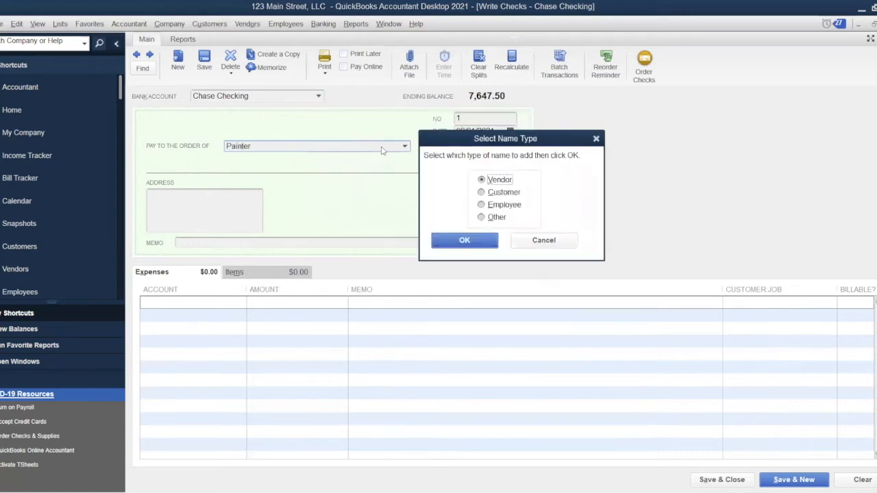
pyautogui.press('Return')
pyautogui.write('4800')
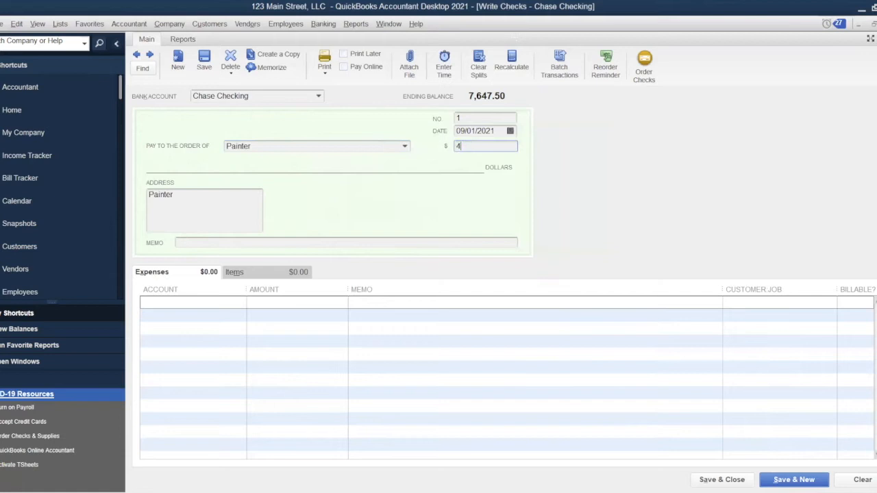
pyautogui.press('Tab')
pyautogui.press('Tab')
pyautogui.press('Tab')
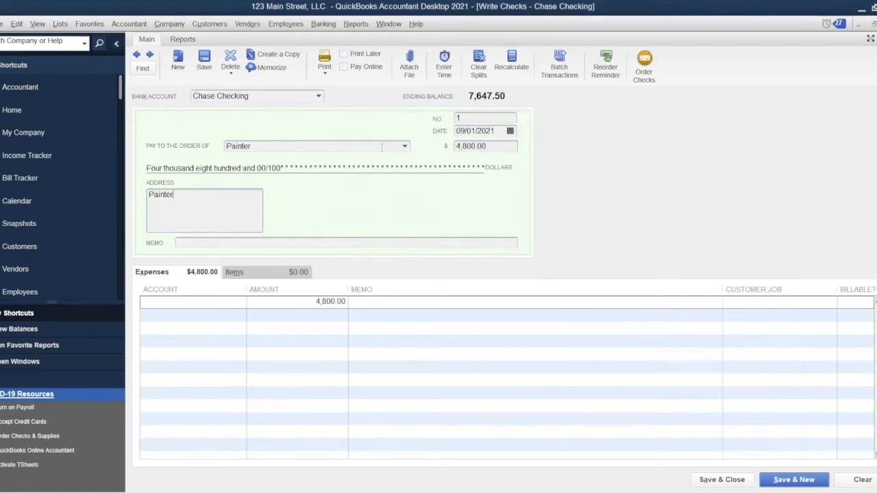
pyautogui.write('p')
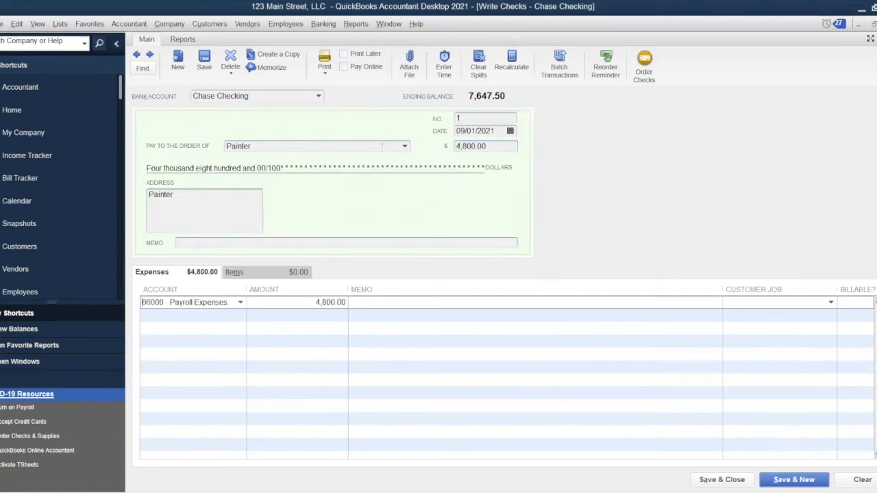
pyautogui.write('ainting')
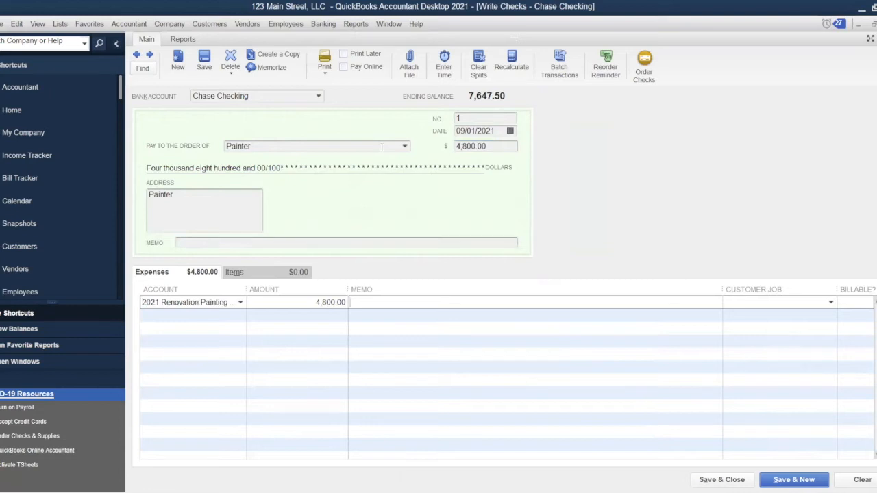
pyautogui.press('Return')
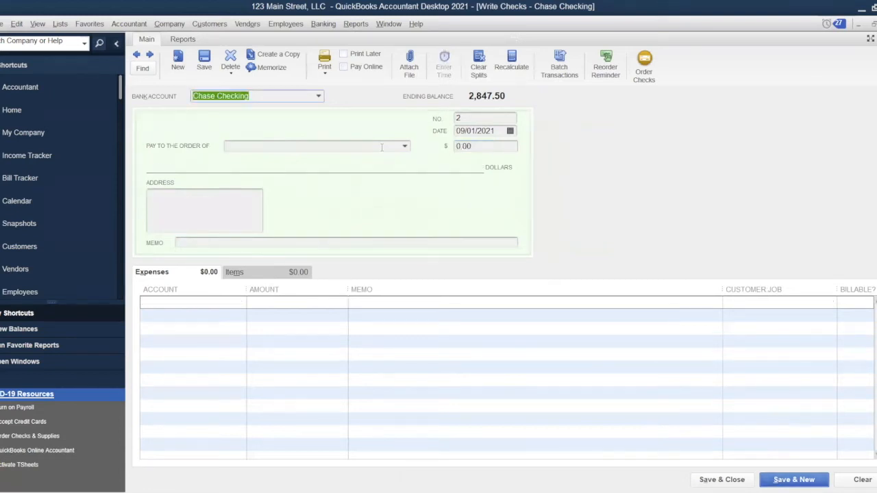
pyautogui.click(63, 26)
pyautogui.click(68, 42)
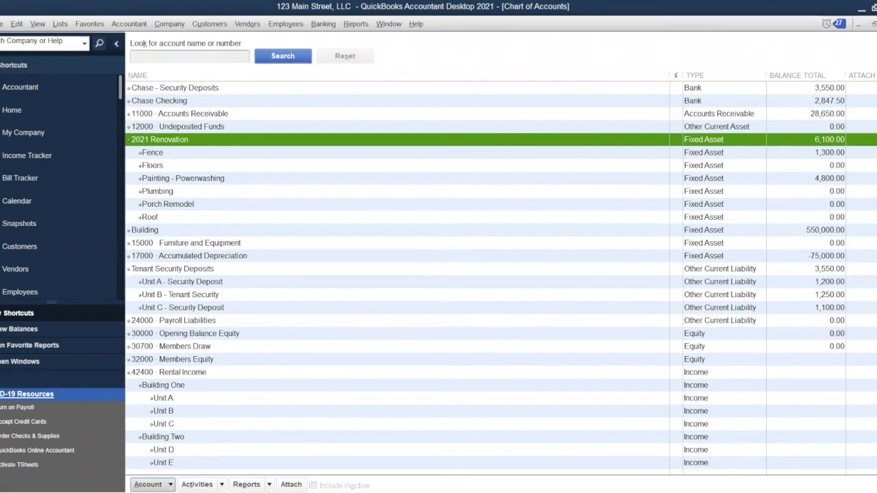
# Add Bathrooms as a new Fixed Asset account nested under parent 2021 Renovation.
pyautogui.click(148, 485)
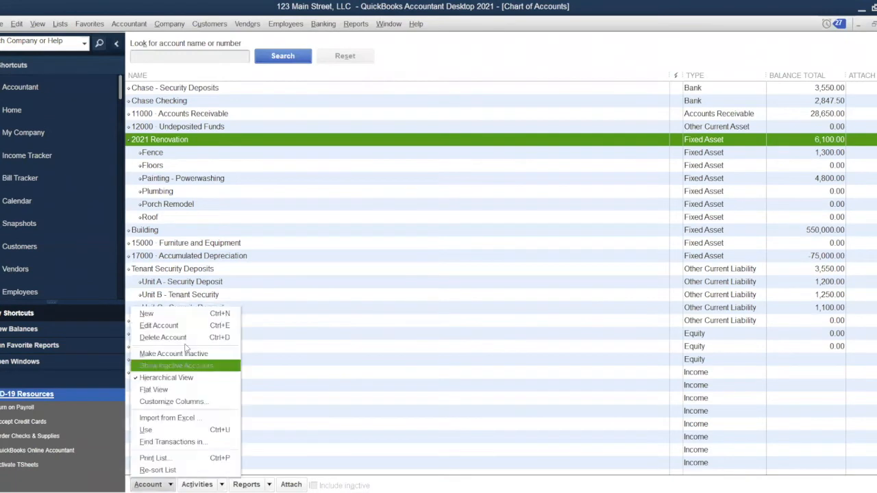
pyautogui.click(209, 314)
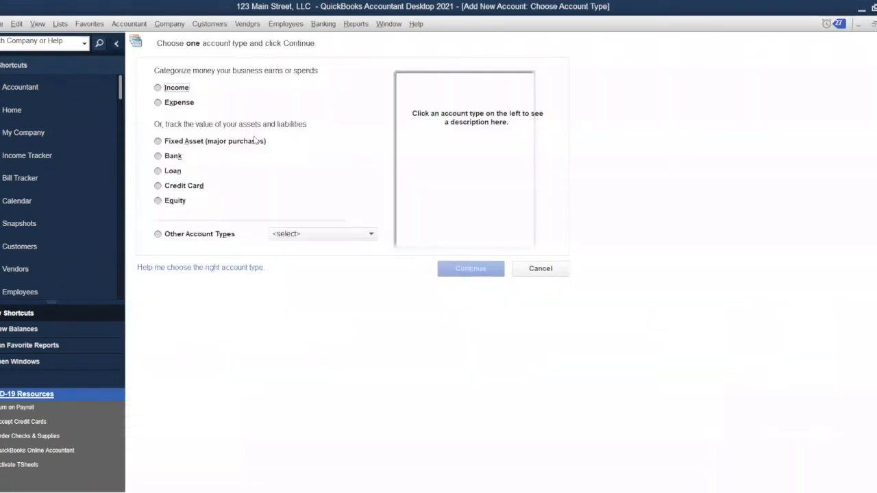
pyautogui.click(201, 140)
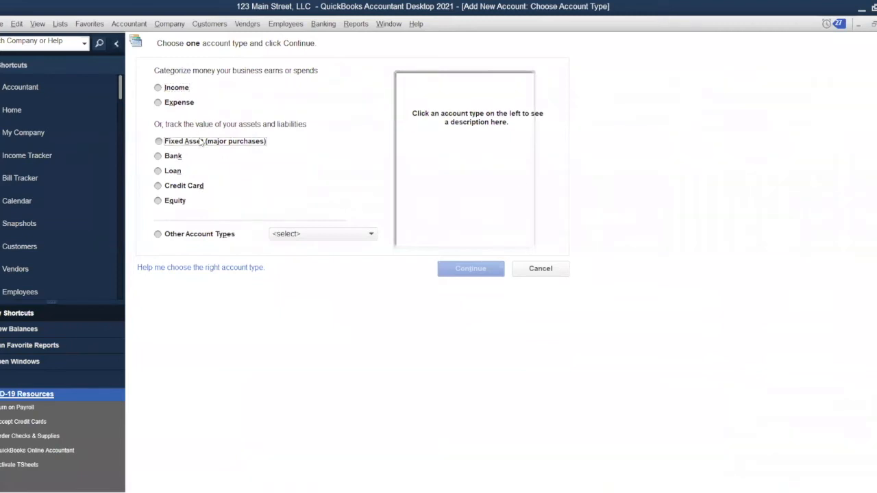
pyautogui.click(482, 270)
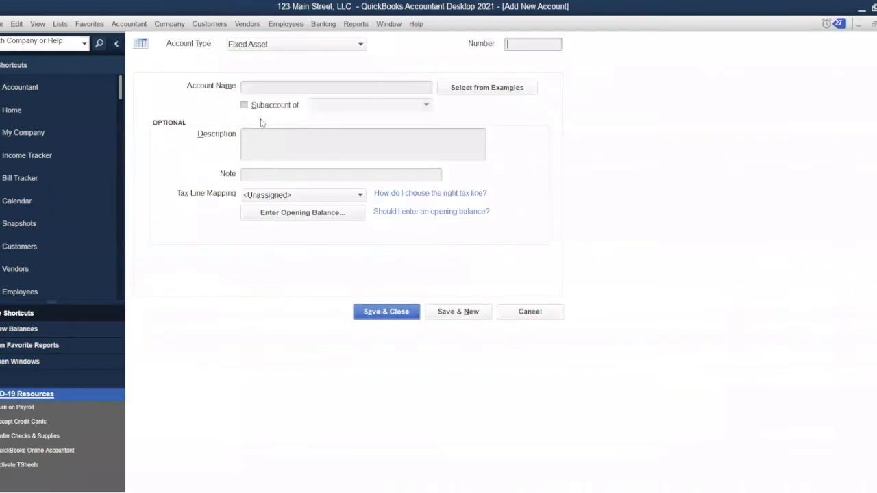
pyautogui.click(244, 107)
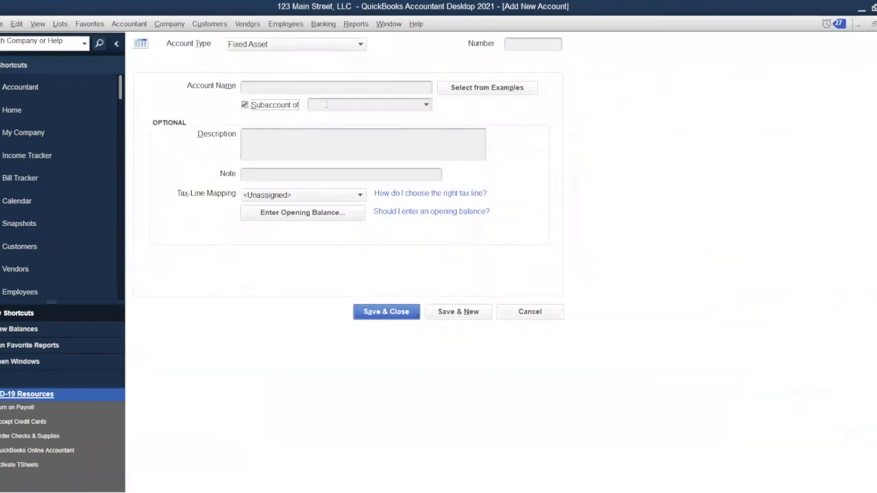
pyautogui.click(327, 105)
pyautogui.write('Ren')
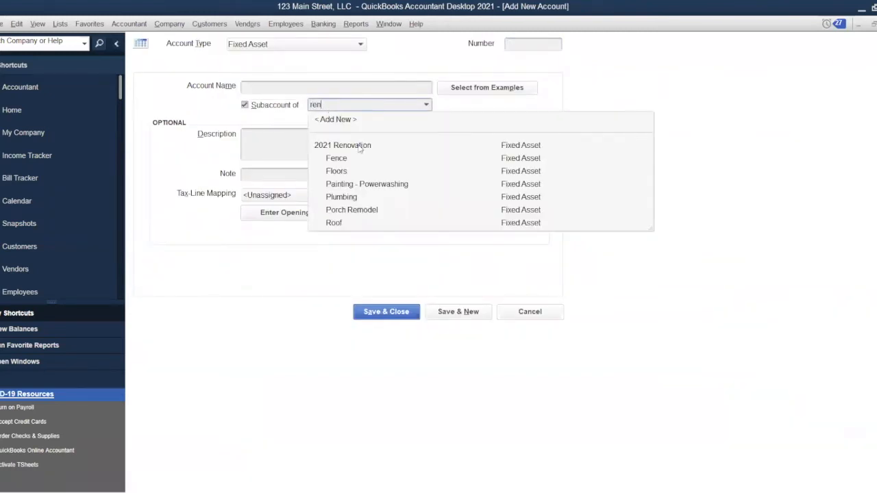
pyautogui.click(359, 90)
pyautogui.write('B')
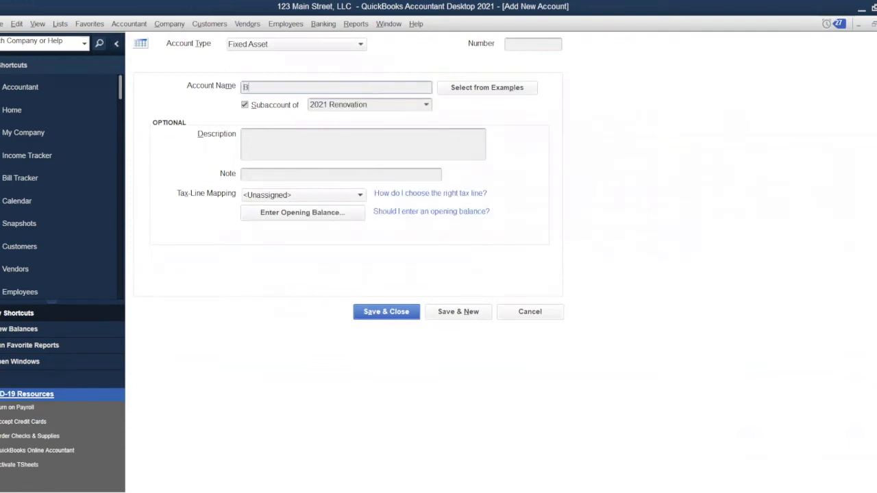
pyautogui.write('athrooms')
pyautogui.click(387, 311)
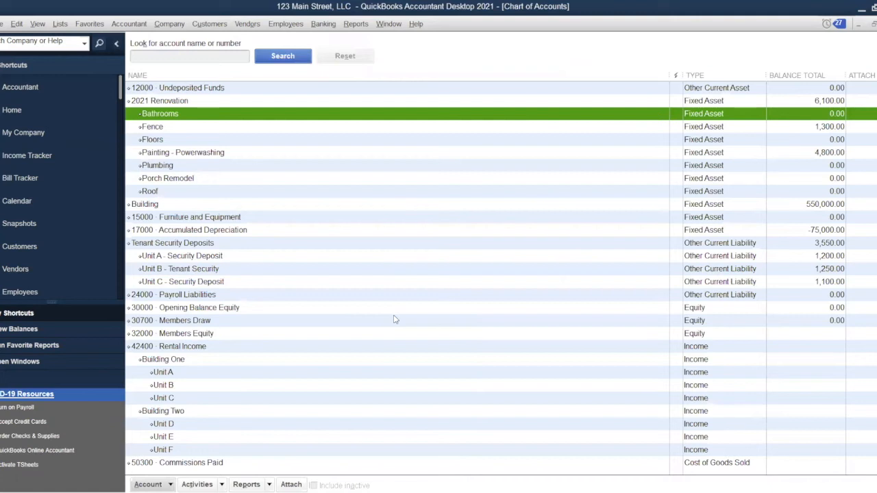
# Close the check window and open the Chase Checking register.
pyautogui.hotkey('ctrl', 'w')
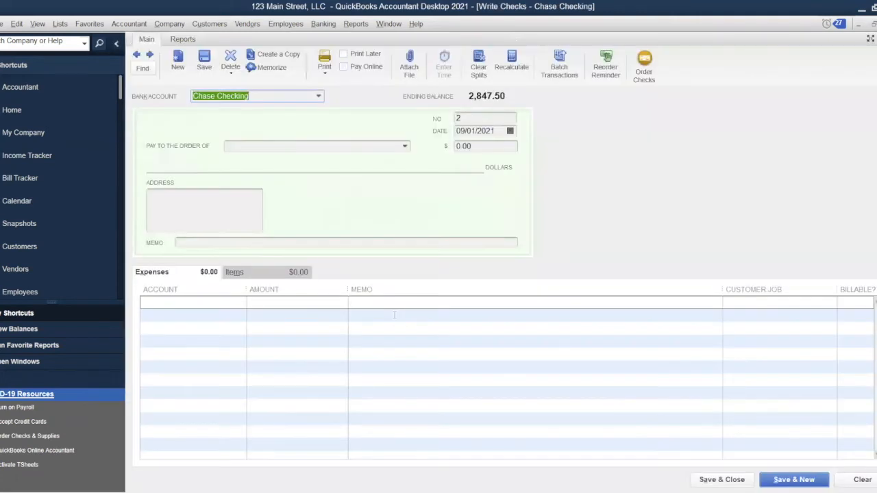
pyautogui.press('Escape')
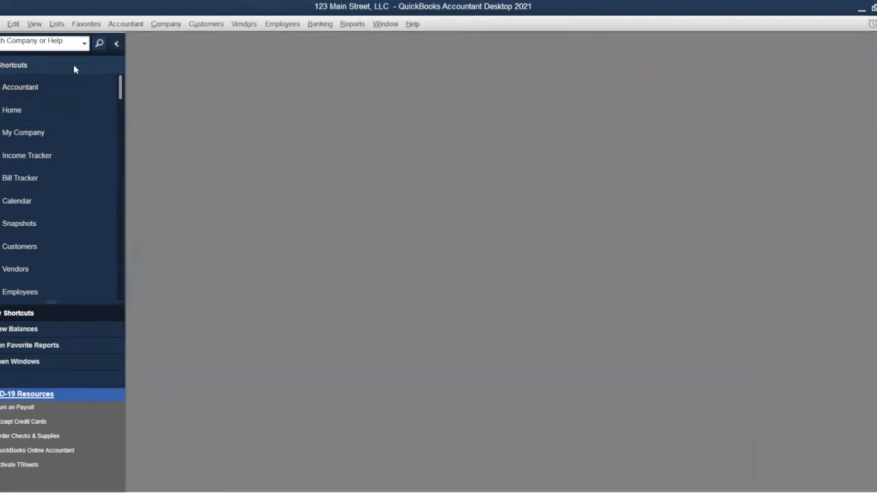
pyautogui.click(57, 25)
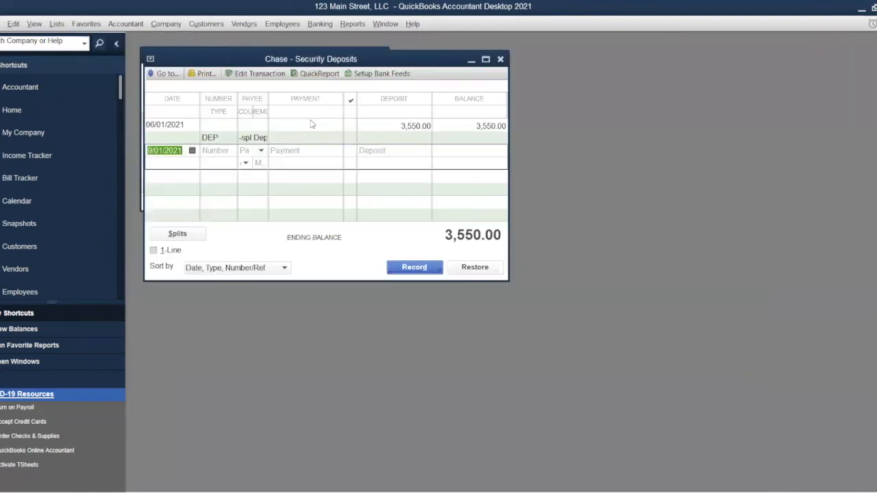
pyautogui.click(486, 61)
pyautogui.press('Escape')
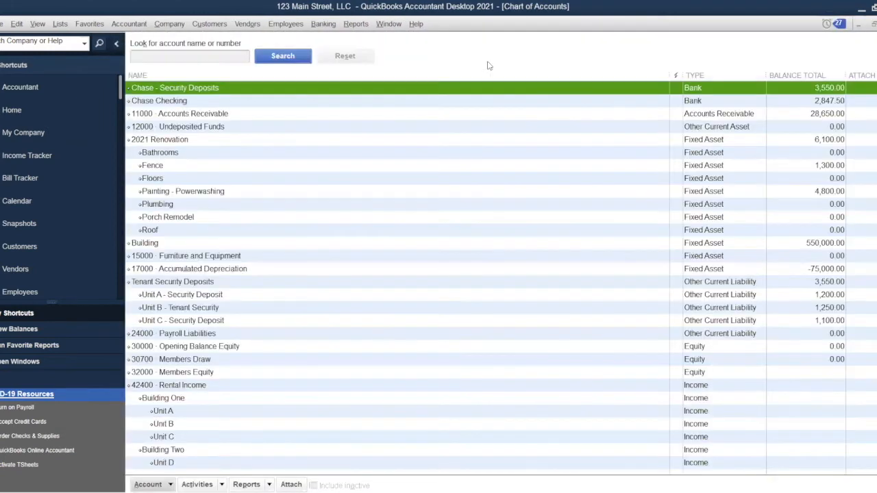
pyautogui.doubleClick(393, 100)
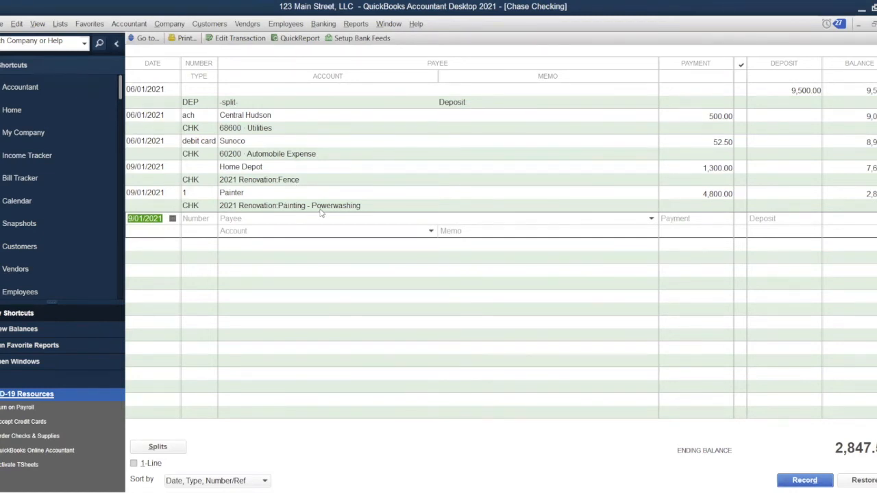
# Record check 2 to new payee Tile Guy for 750.00 against 2021 Renovation:Bathrooms.
pyautogui.press('Tab')
pyautogui.press('Tab')
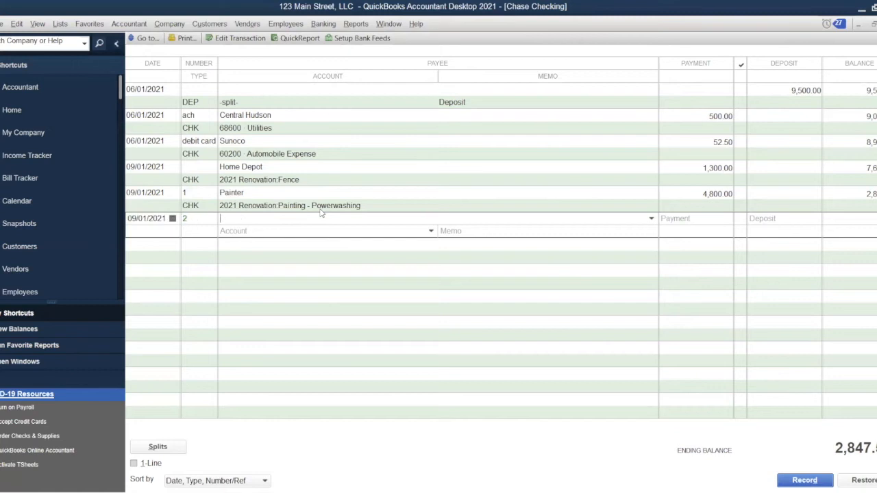
pyautogui.write('T')
pyautogui.press('BackSpace')
pyautogui.write('Tile Guy')
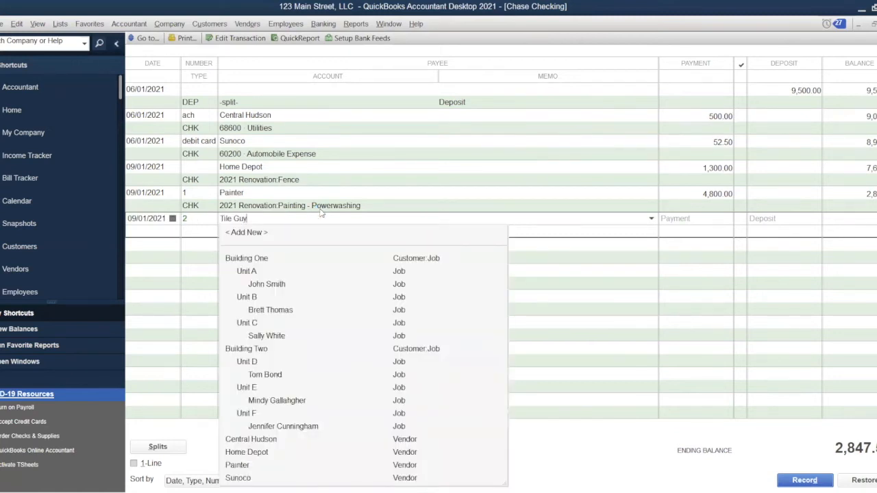
pyautogui.press('Tab')
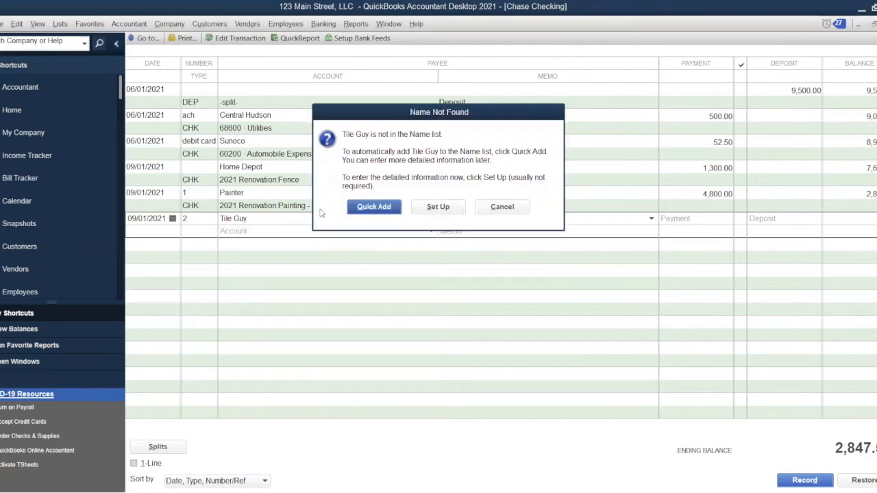
pyautogui.press('Return')
pyautogui.write('750')
pyautogui.press('Tab')
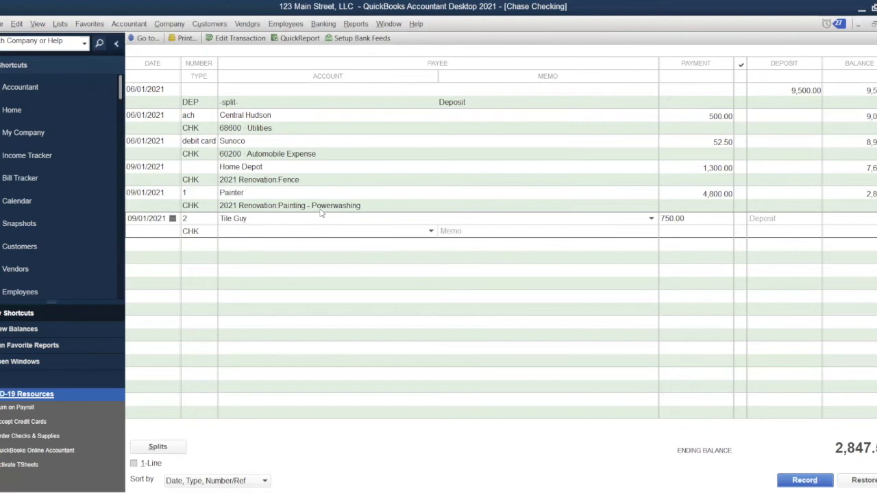
pyautogui.write('bat')
pyautogui.press('Tab')
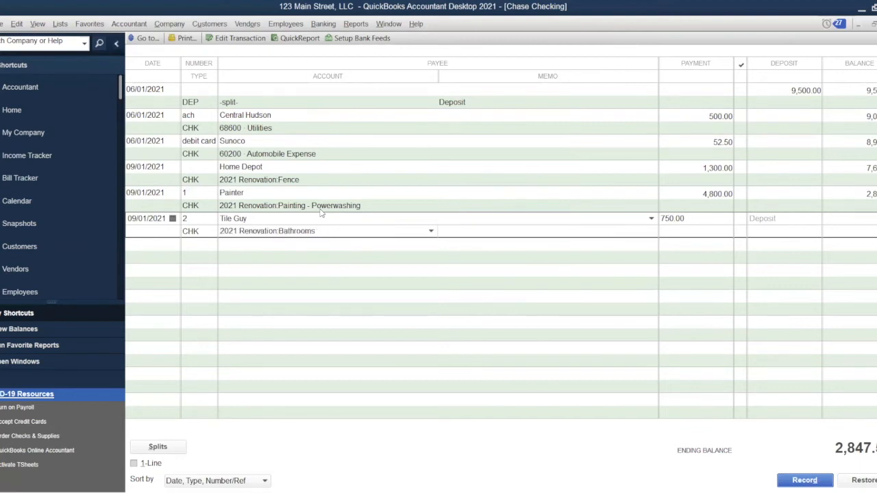
pyautogui.press('Return')
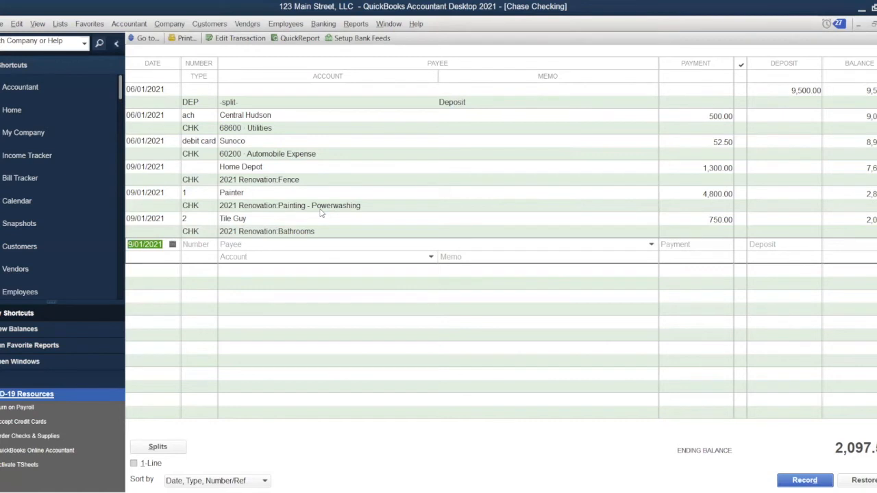
pyautogui.press('Tab')
pyautogui.press('Tab')
# Enter check 3 to quick-added Porch Guy for 3,600.00 coded to 2021 Renovation:Porch Remodel.
pyautogui.write('P')
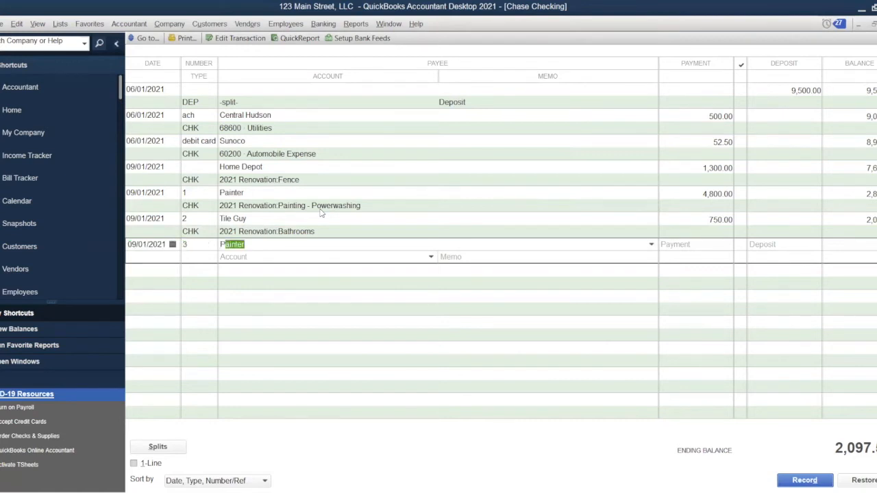
pyautogui.write('orch Guy')
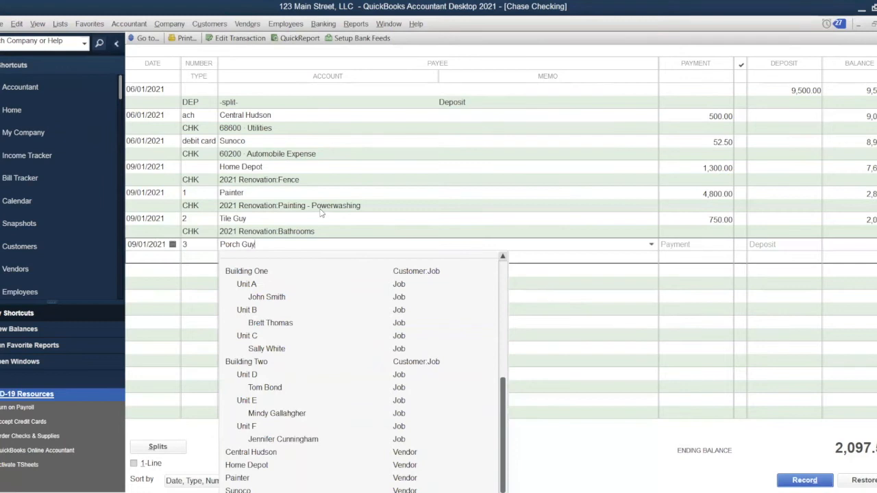
pyautogui.press('Tab')
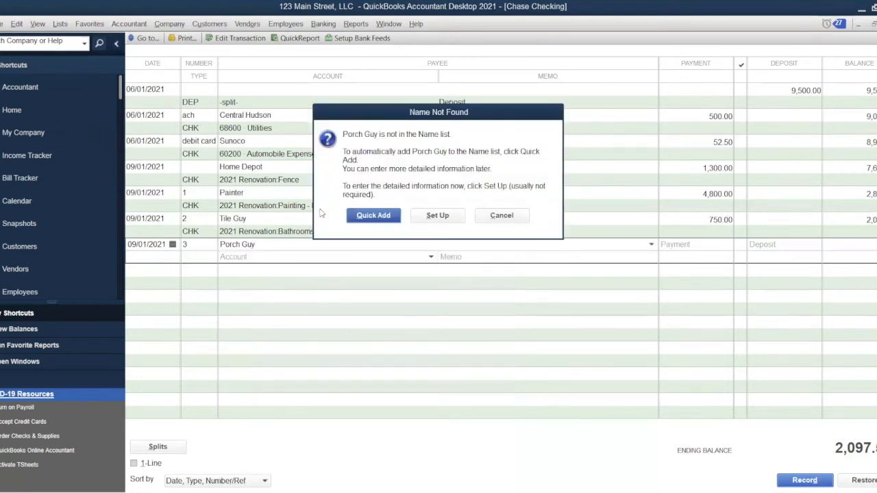
pyautogui.press('Return')
pyautogui.write('2600')
pyautogui.press('BackSpace')
pyautogui.press('BackSpace')
pyautogui.press('BackSpace')
pyautogui.press('BackSpace')
pyautogui.write('3600')
pyautogui.press('Tab')
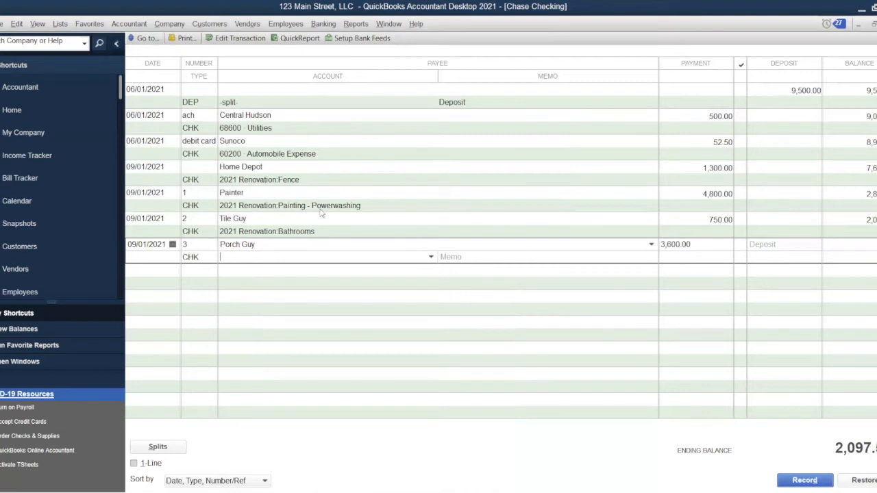
pyautogui.write('p')
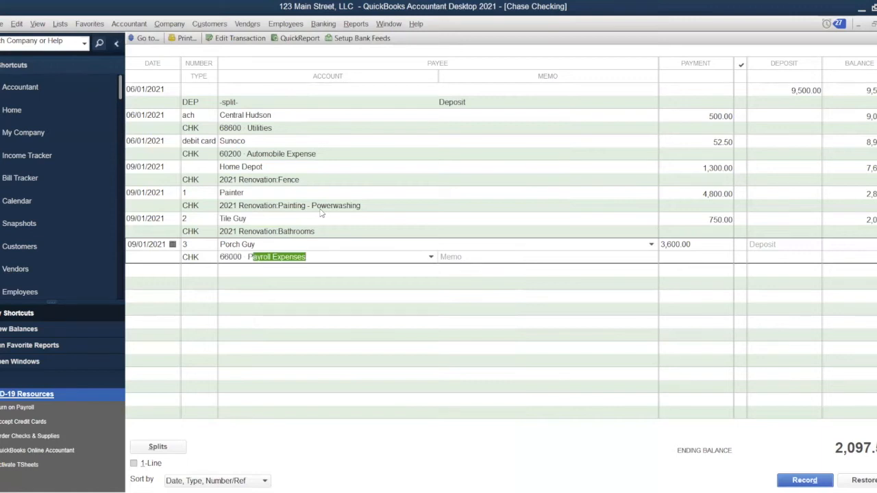
pyautogui.write('orch Remodel')
pyautogui.press('Return')
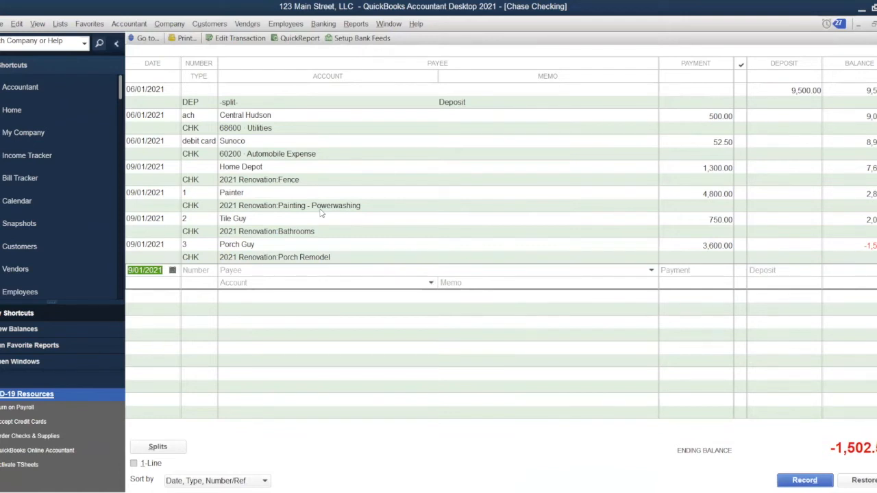
# Quick-add the contributing owner as a new customer payee on a register line without a check number.
pyautogui.press('Tab')
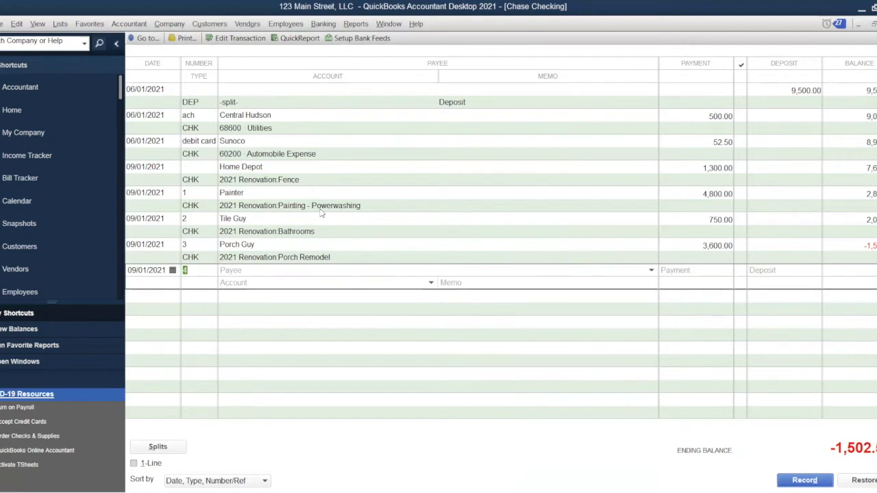
pyautogui.press('BackSpace')
pyautogui.press('Tab')
pyautogui.press('Tab')
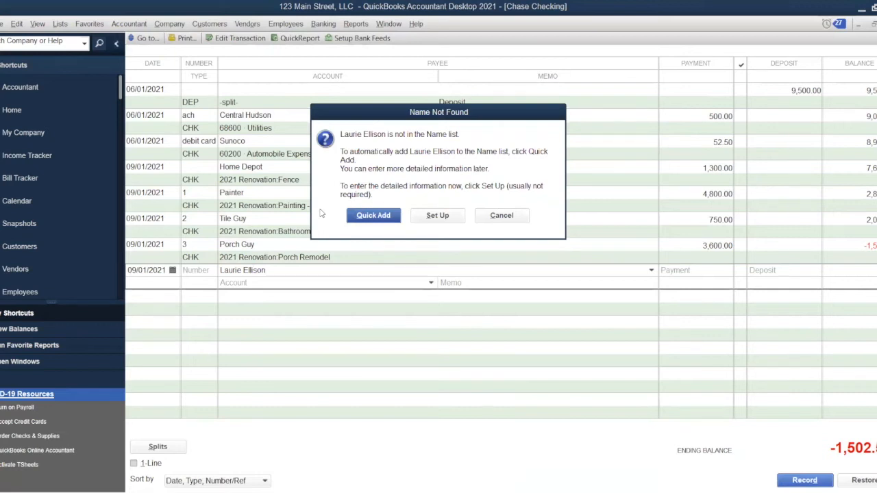
pyautogui.press('Return')
pyautogui.click(493, 196)
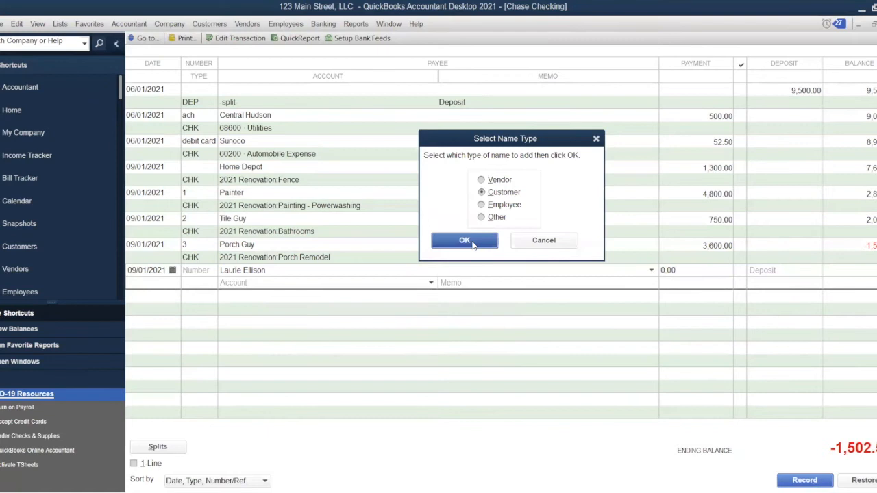
pyautogui.click(465, 240)
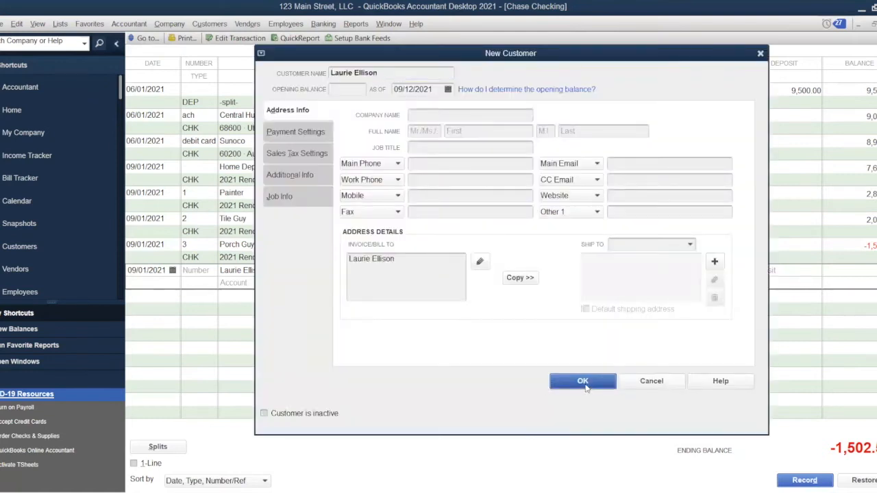
pyautogui.click(583, 383)
# Enter a 10,000.00 deposit and begin adding a new equity account for it.
pyautogui.press('Tab')
pyautogui.write('10,000')
pyautogui.press('Tab')
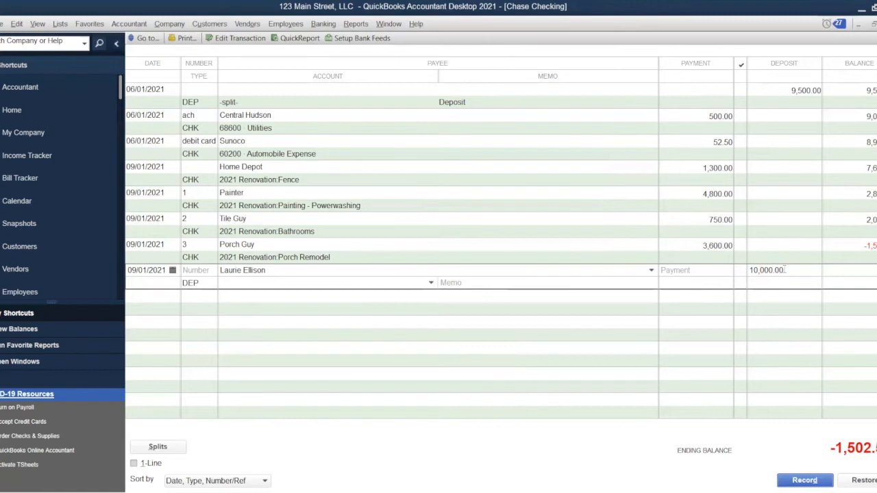
pyautogui.press('Down')
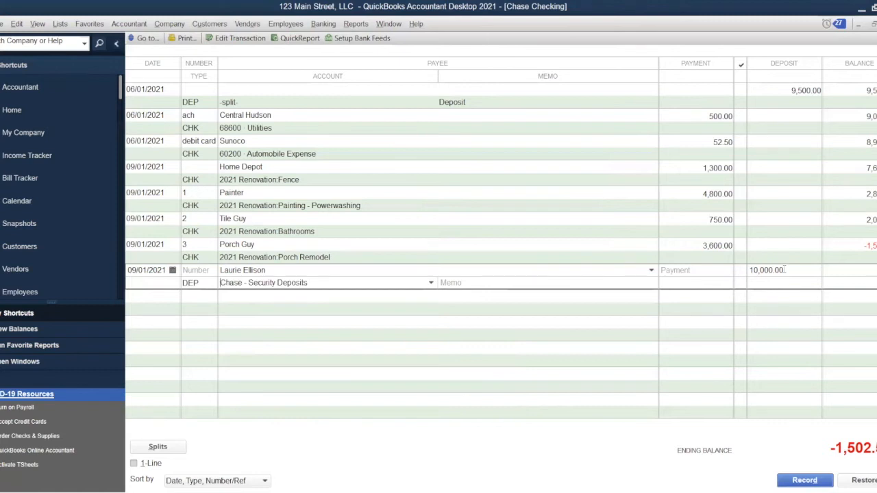
pyautogui.write('equ')
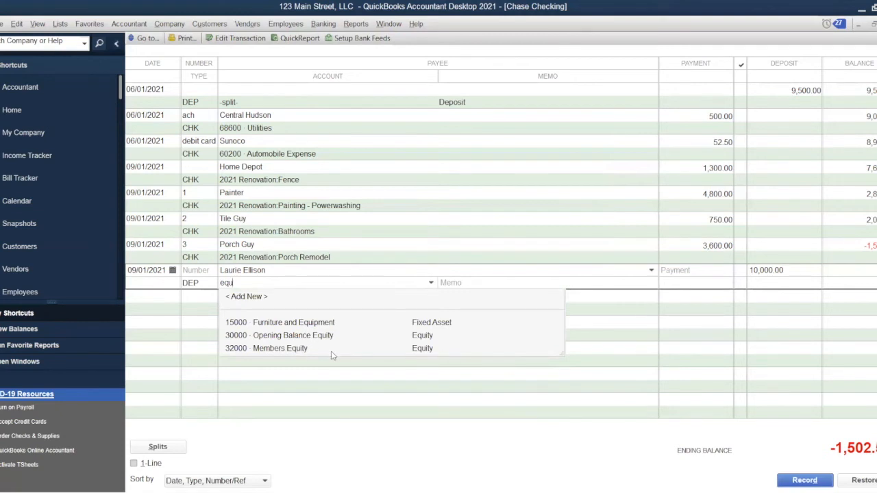
pyautogui.click(251, 297)
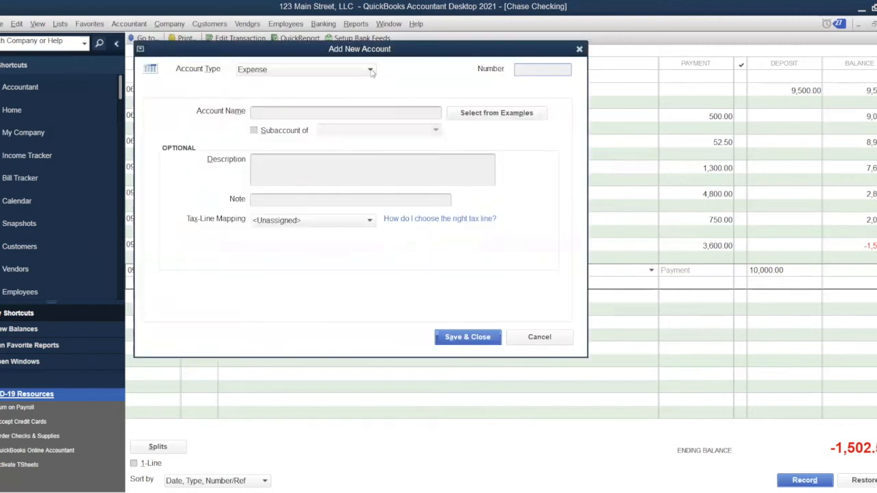
# Create the Equity account 2021 Contributions and save it for the 10,000.00 deposit.
pyautogui.click(371, 71)
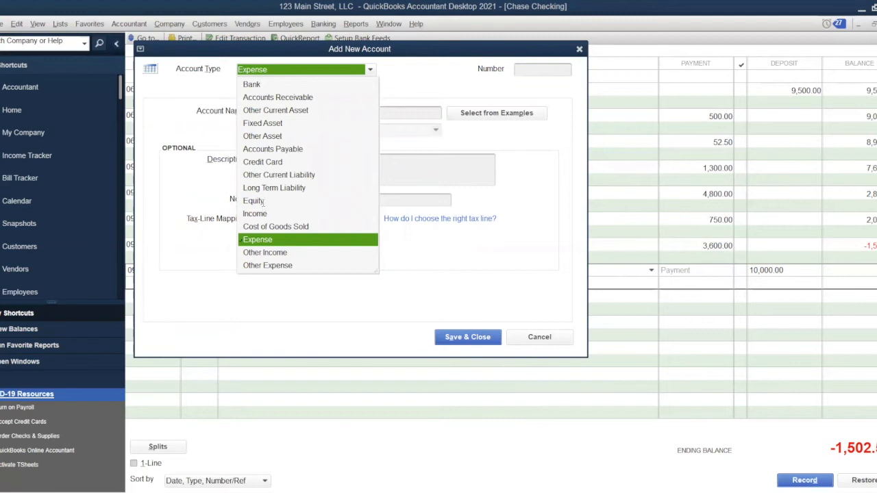
pyautogui.click(261, 201)
pyautogui.write('2021')
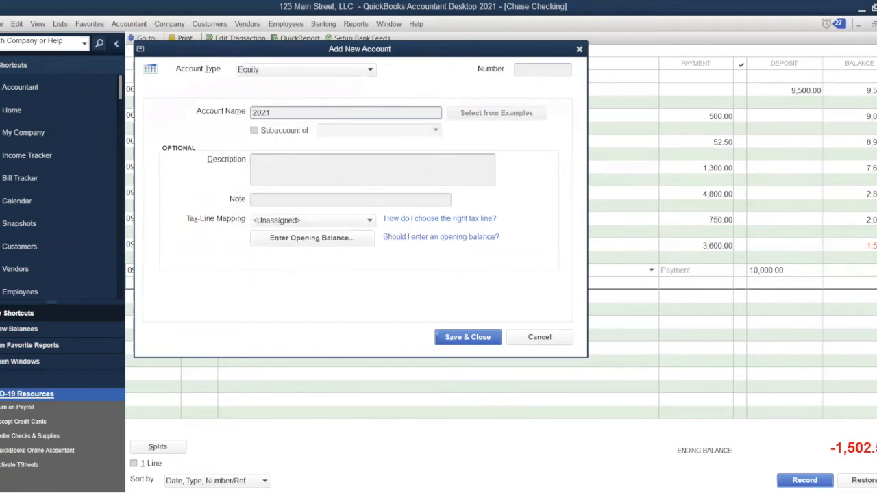
pyautogui.write(' Contributions')
pyautogui.click(474, 338)
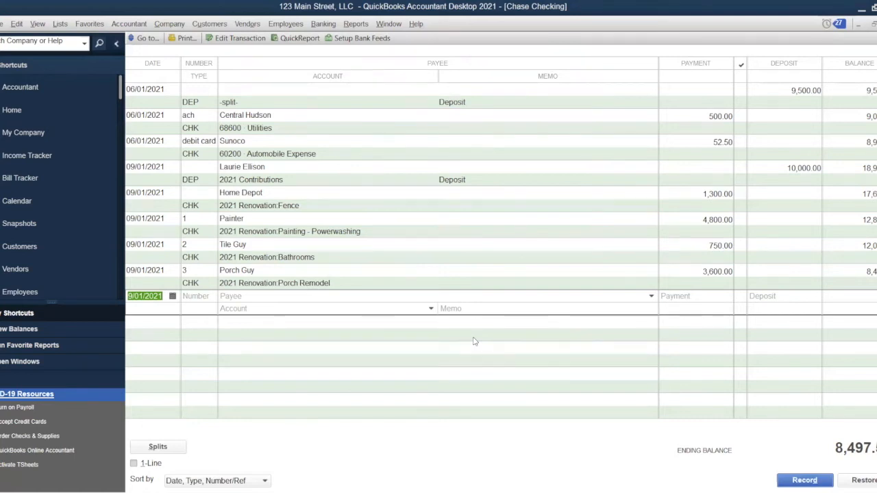
# Record check 4 to quick-added Plumber, 2,500.00, 2021 Renovation:Plumbing, memo 'New Hot Water Tank and Repairs'.
pyautogui.press('Tab')
pyautogui.press('Tab')
pyautogui.write('P')
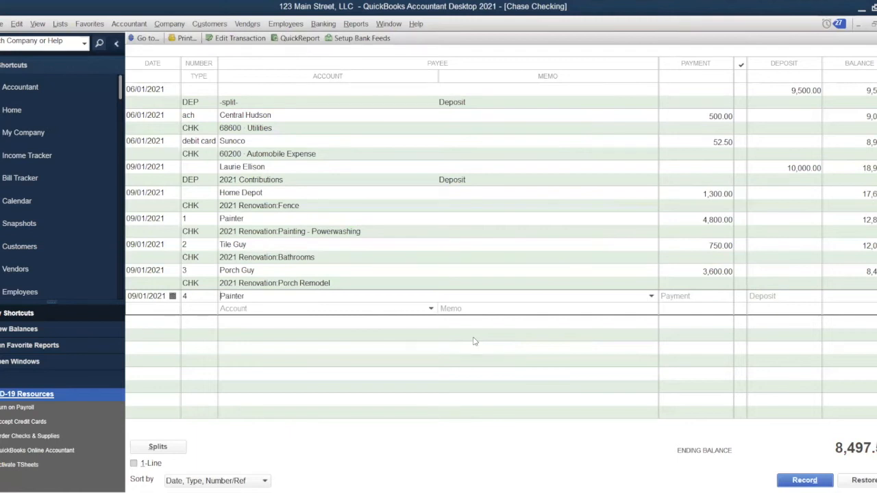
pyautogui.write('lumber')
pyautogui.press('Tab')
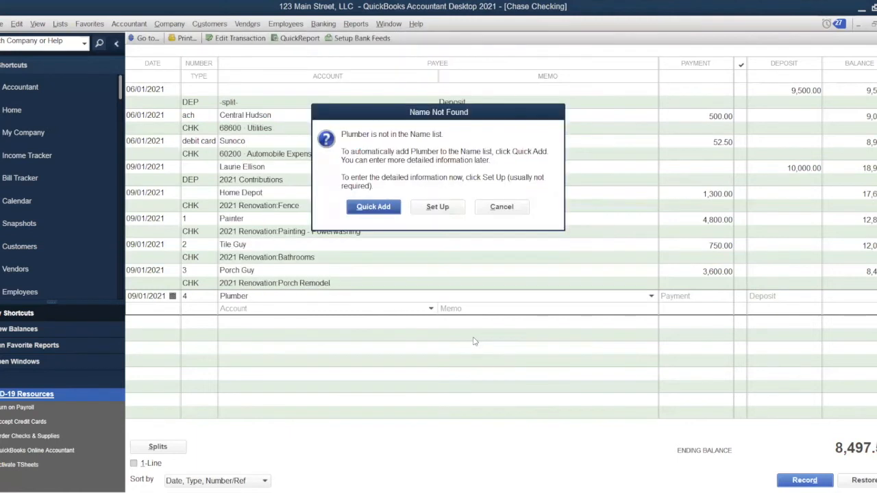
pyautogui.press('Return')
pyautogui.press('Return')
pyautogui.write('2500')
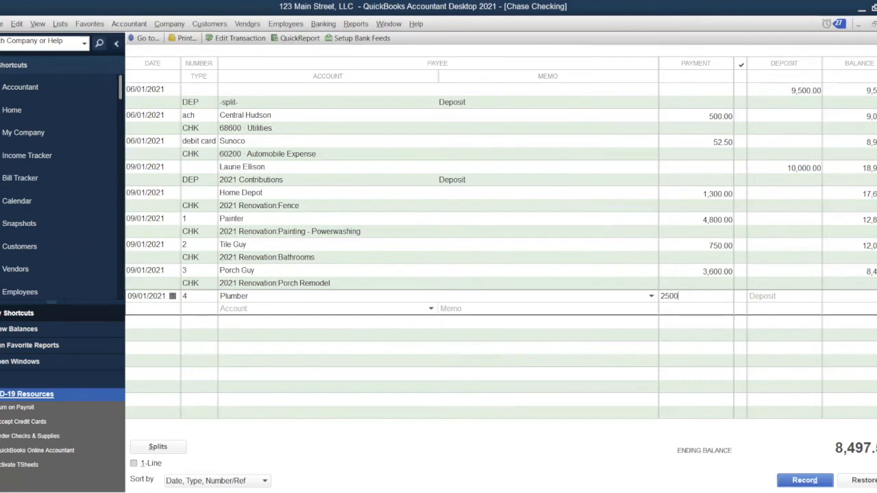
pyautogui.press('Tab')
pyautogui.write('Plumbing')
pyautogui.press('Tab')
pyautogui.write('New Hot W')
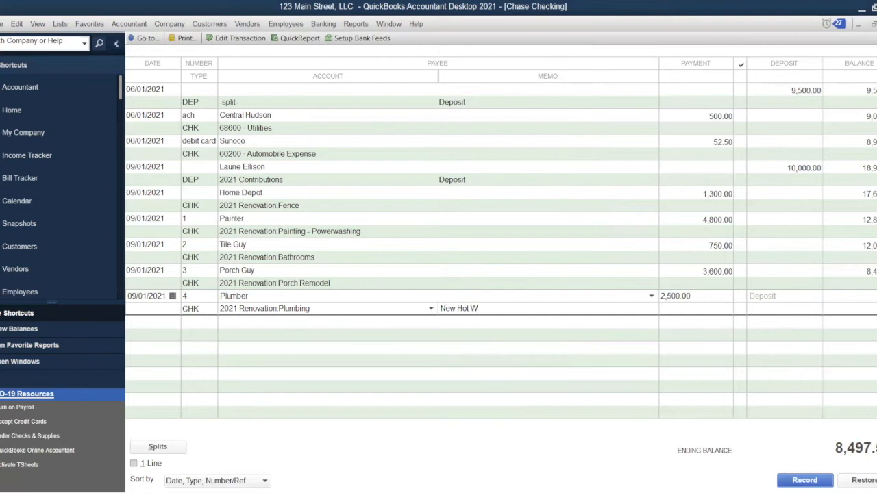
pyautogui.write('ater Tank and')
pyautogui.write(' Repairs')
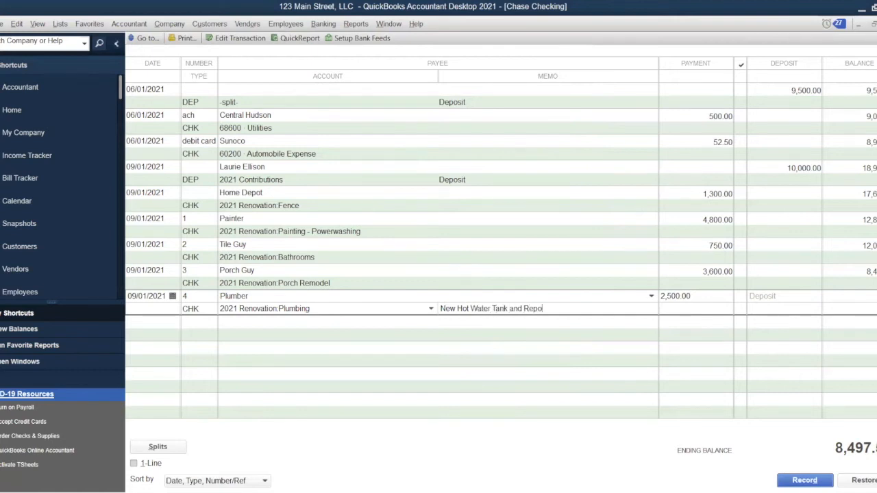
pyautogui.press('Return')
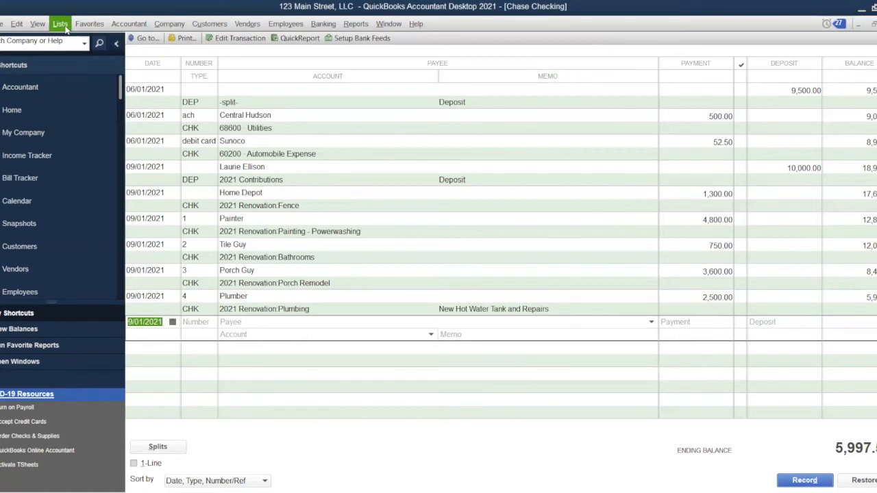
# From the Chart of Accounts, start a new account of type Credit Card.
pyautogui.click(66, 27)
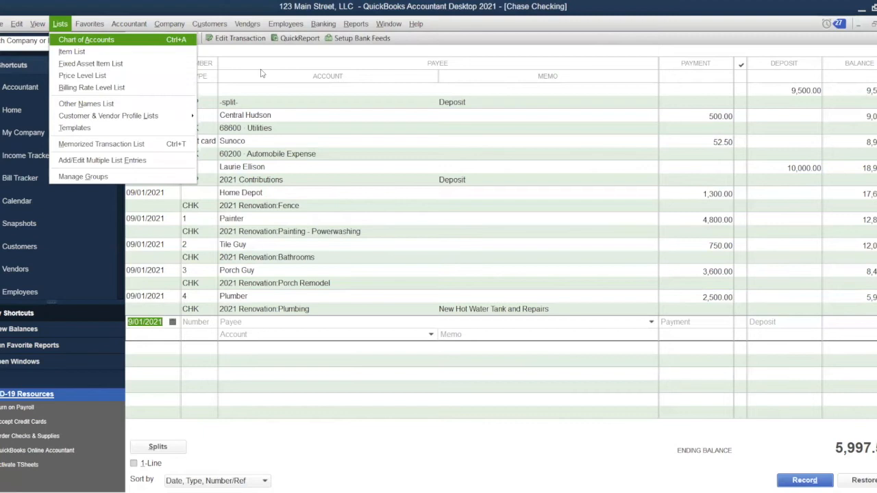
pyautogui.click(84, 40)
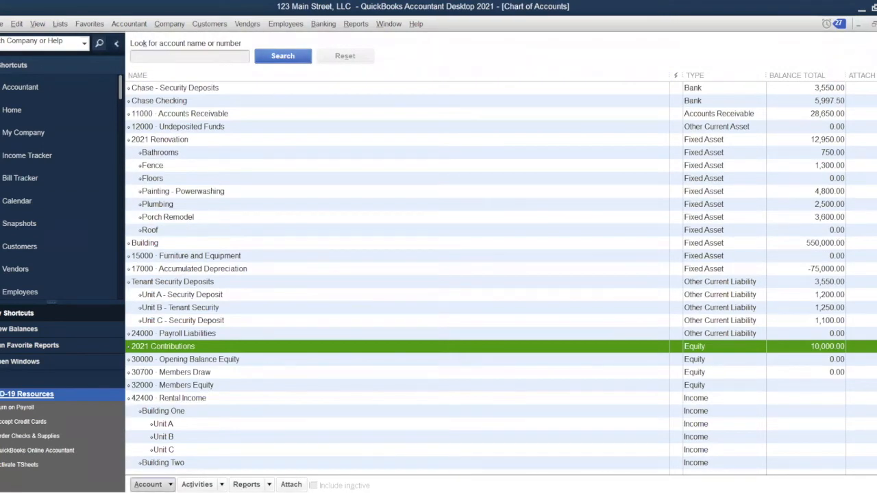
pyautogui.click(153, 485)
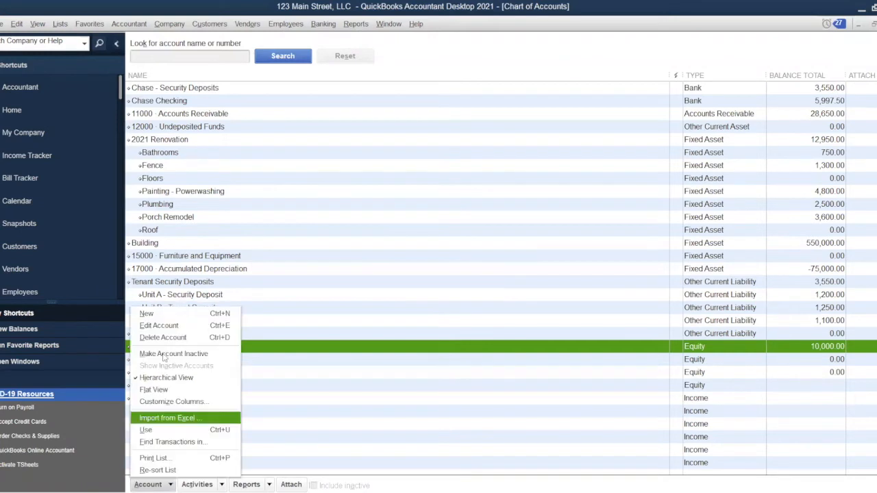
pyautogui.click(189, 318)
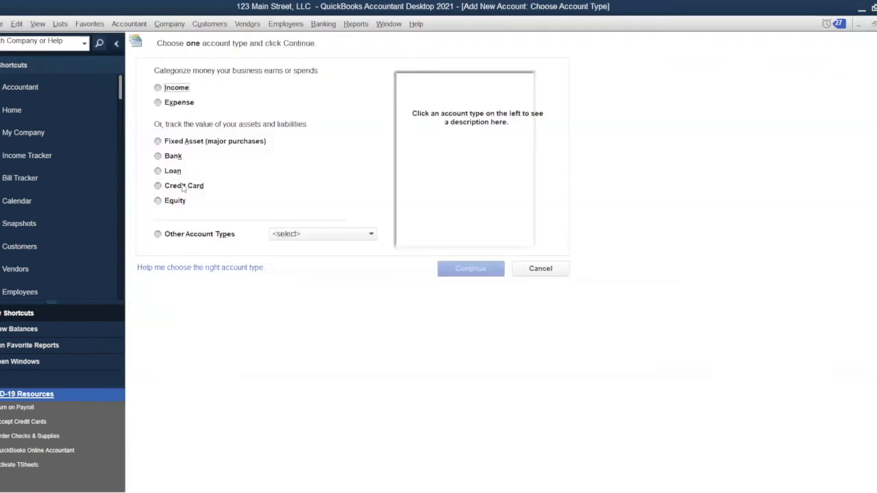
pyautogui.click(183, 186)
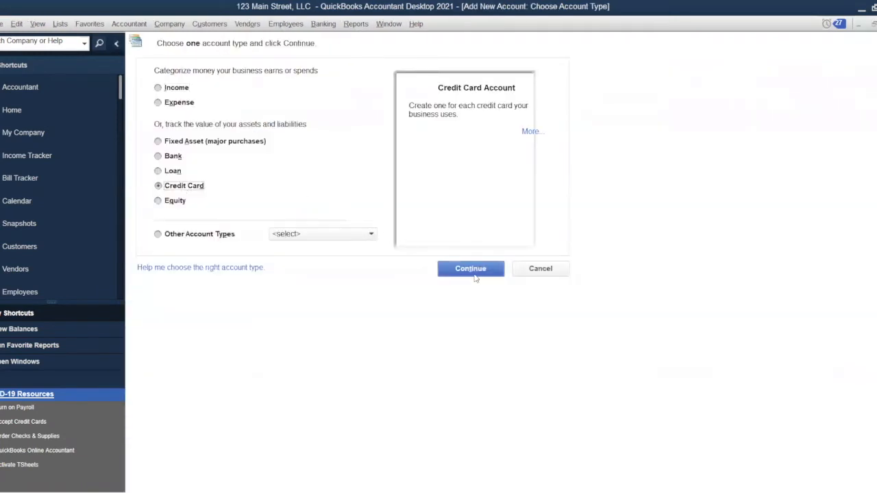
pyautogui.click(471, 268)
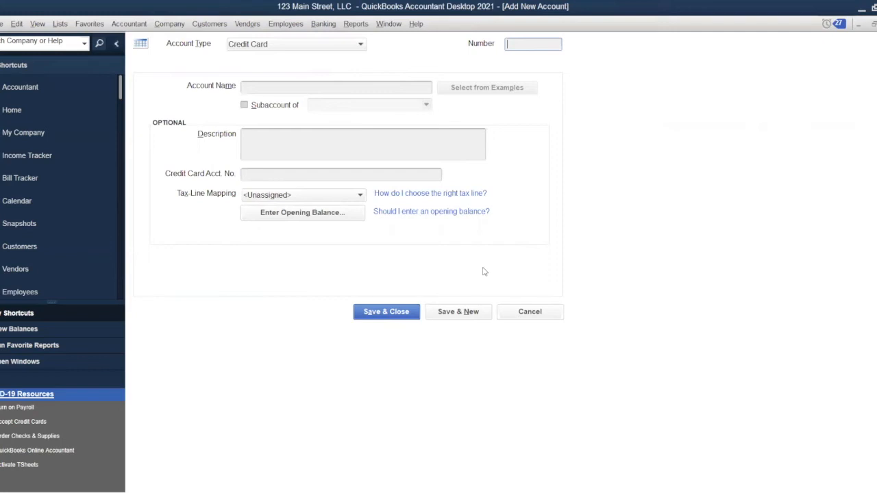
# Name it 'BOA Alaska Airlines Credit Card', save it, and decline bank feeds.
pyautogui.click(348, 88)
pyautogui.write('Al')
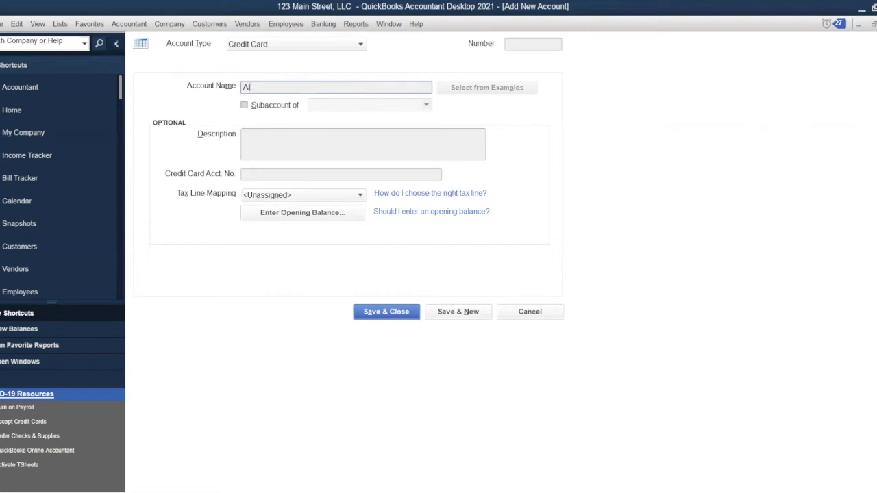
pyautogui.write('as')
pyautogui.write('ka Airline')
pyautogui.write('s')
pyautogui.write('BOA')
pyautogui.press('Right')
pyautogui.press('Right')
pyautogui.press('Right')
pyautogui.press('Right')
pyautogui.press('Right')
pyautogui.press('Right')
pyautogui.press('Right')
pyautogui.press('Right')
pyautogui.press('Right')
pyautogui.press('Right')
pyautogui.press('Right')
pyautogui.press('Right')
pyautogui.press('Right')
pyautogui.press('Right')
pyautogui.press('Right')
pyautogui.write('Credit Card')
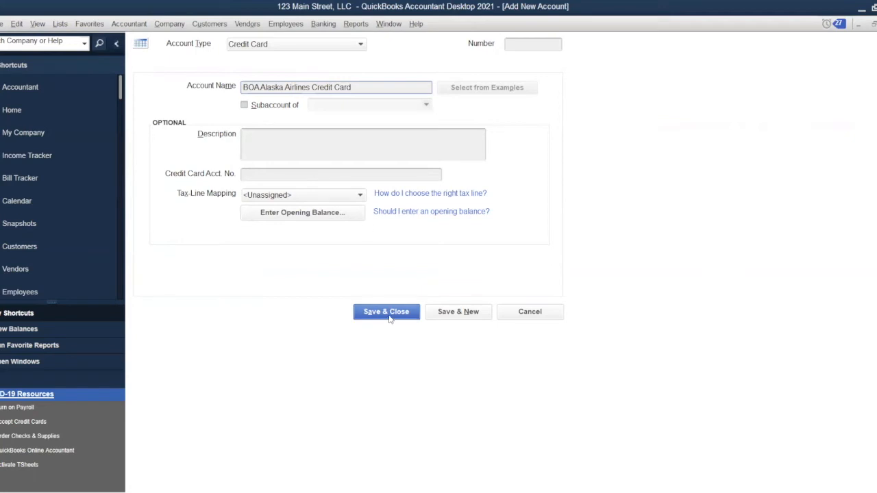
pyautogui.click(386, 312)
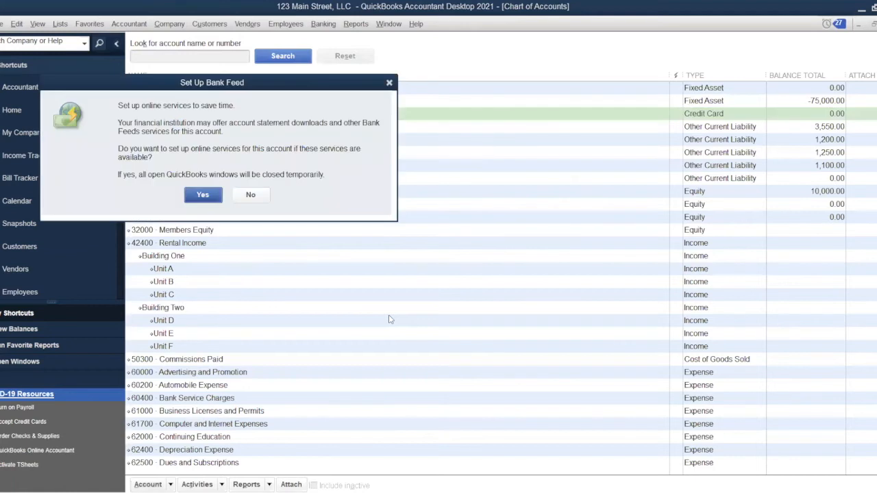
pyautogui.click(251, 194)
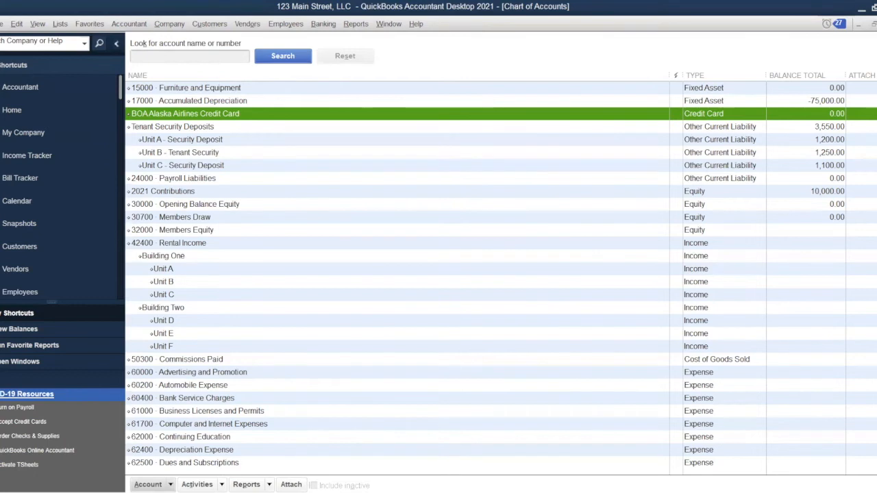
# Open a blank Write Checks form (check 5) for Chase Checking.
pyautogui.scroll(5, 501, 277)
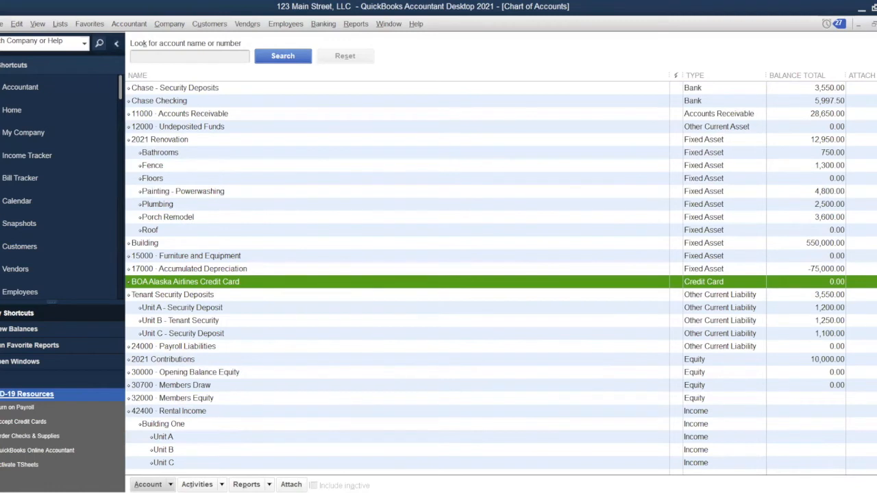
pyautogui.hotkey('ctrl', 'w')
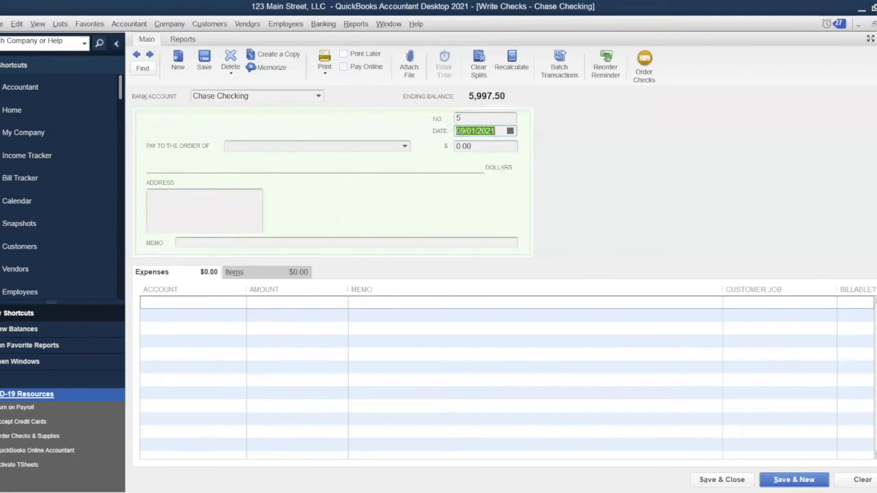
# Fill check 5 to new vendor Water Softner People, coded to Repairs and Maintenance.
pyautogui.press('Tab')
pyautogui.write('W')
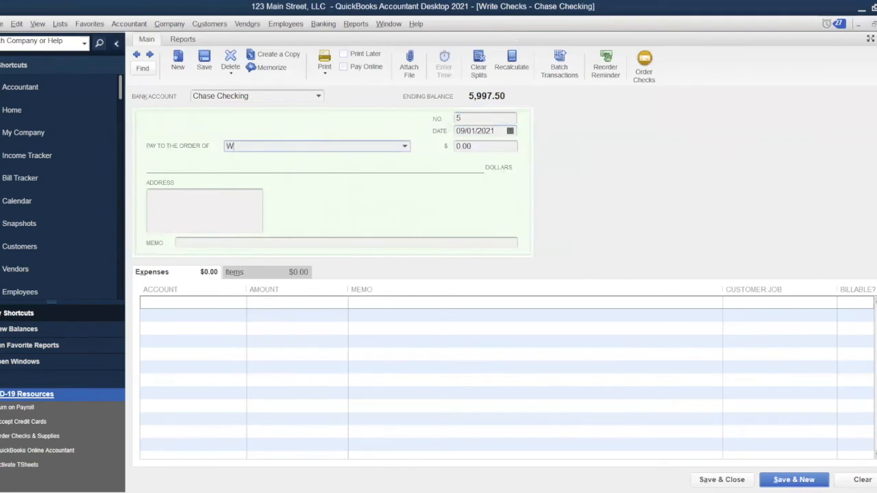
pyautogui.write('ater Softner People')
pyautogui.press('Tab')
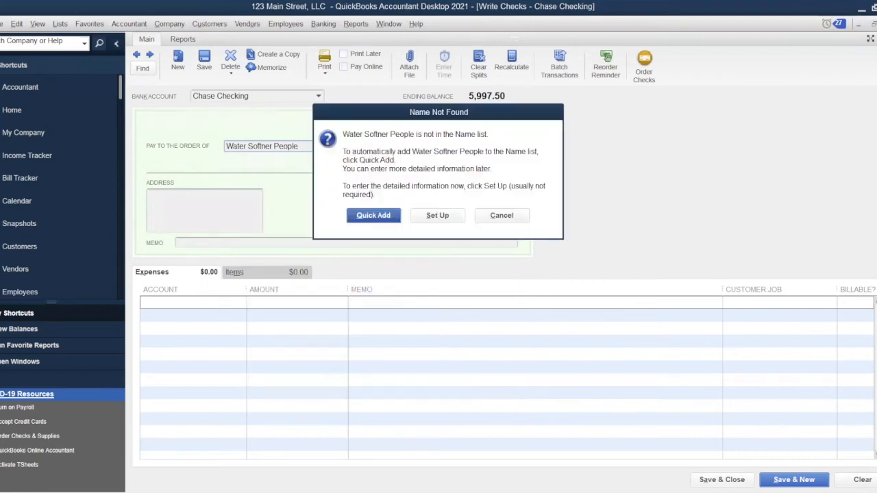
pyautogui.press('Return')
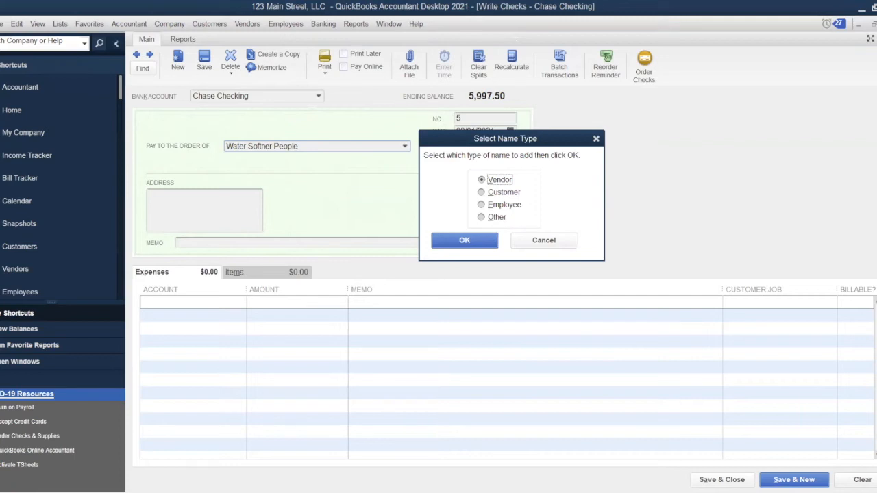
pyautogui.press('Return')
pyautogui.write('600')
pyautogui.press('Tab')
pyautogui.press('Tab')
pyautogui.write('R')
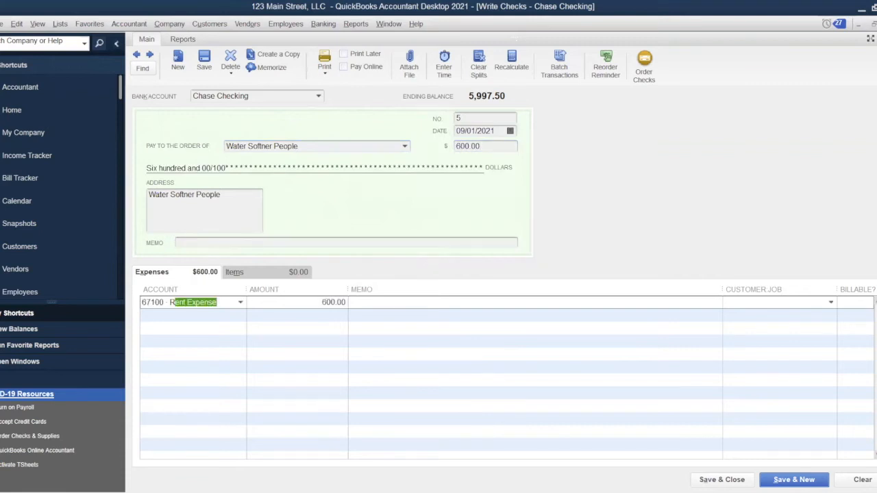
pyautogui.write('ep')
pyautogui.press('Tab')
pyautogui.press('Tab')
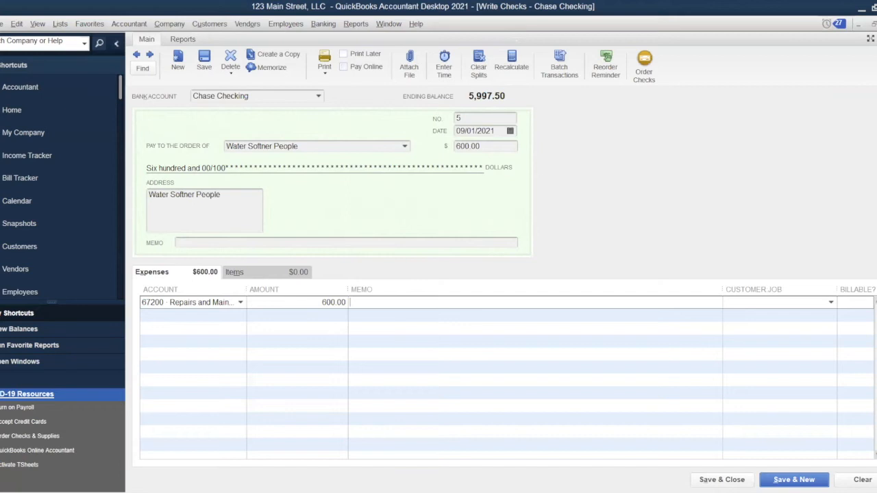
# Correct the check amount from 600 to 300.00 and save the check.
pyautogui.click(457, 146)
pyautogui.press('Delete')
pyautogui.write('3')
pyautogui.click(458, 302)
pyautogui.click(722, 480)
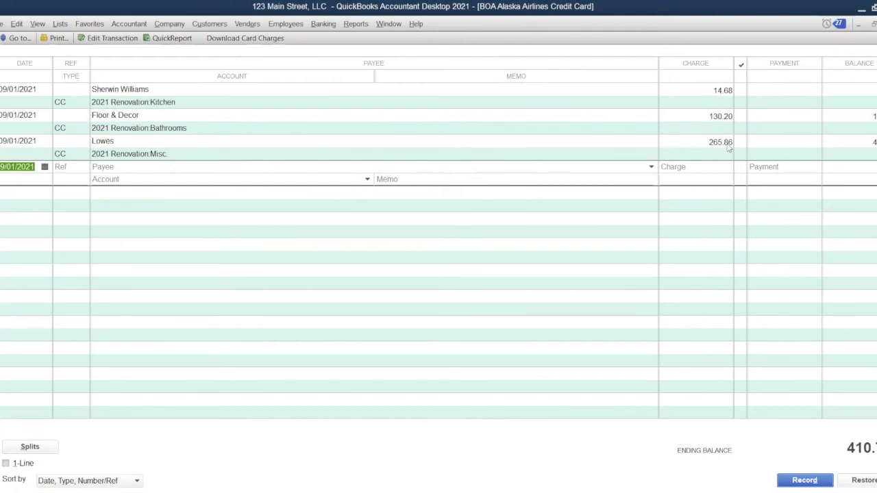
# Record a 10/01/2021 Lowes charge of 5,250.23 to 2021 Renovation:Kitchen, then close the register.
pyautogui.write('10/01/2021')
pyautogui.press('Tab')
pyautogui.press('Tab')
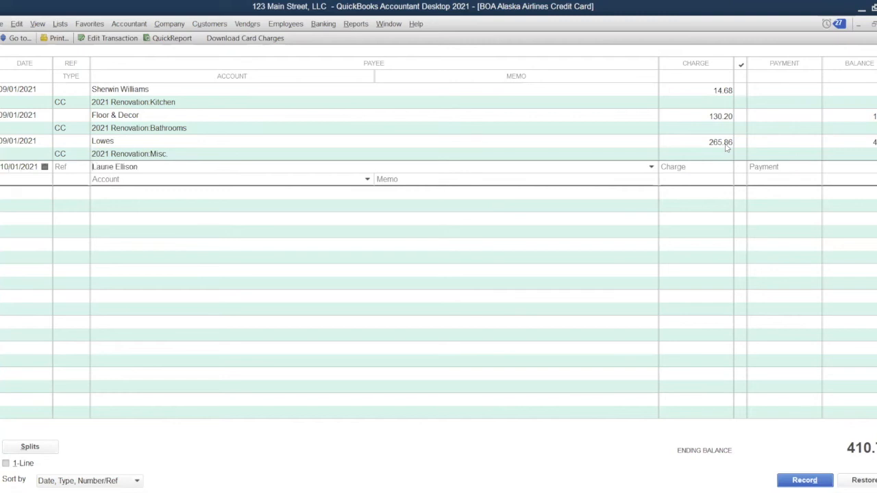
pyautogui.write('owes')
pyautogui.press('Tab')
pyautogui.write('5,2')
pyautogui.write('50.23')
pyautogui.press('Tab')
pyautogui.press('Tab')
pyautogui.hotkey('shift', 'Tab')
pyautogui.write('2021 Renovation:Kitchen')
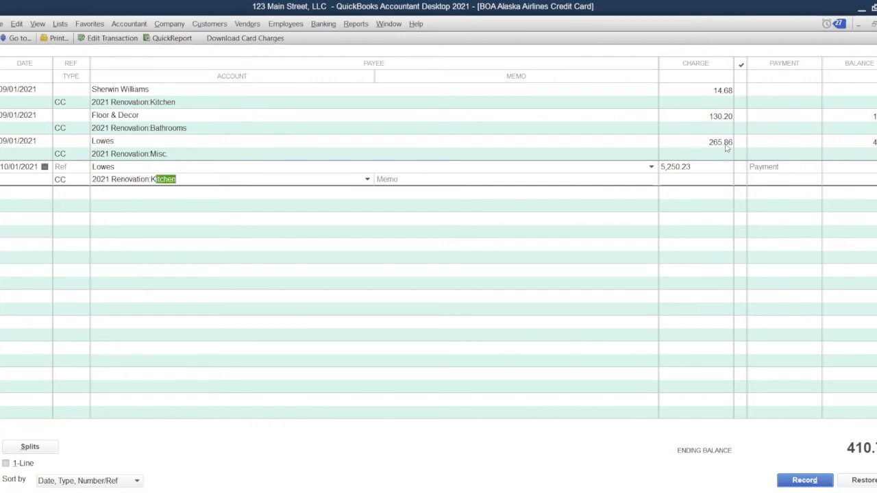
pyautogui.press('Return')
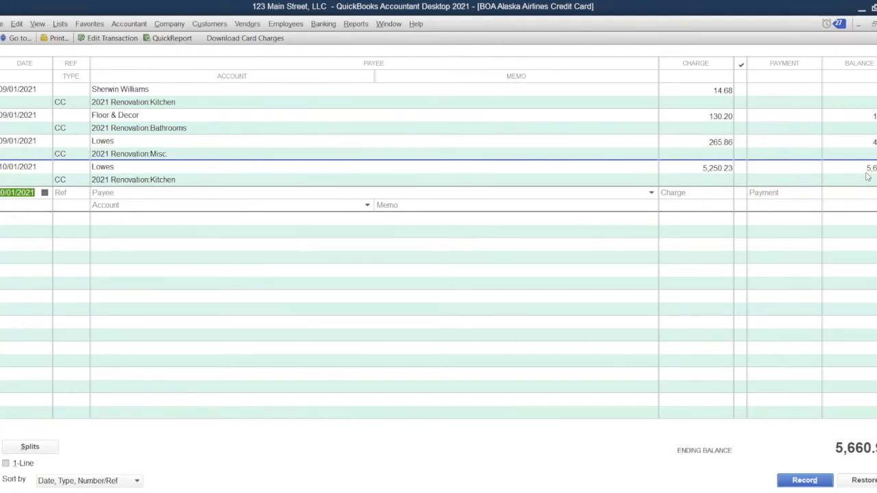
pyautogui.press('Escape')
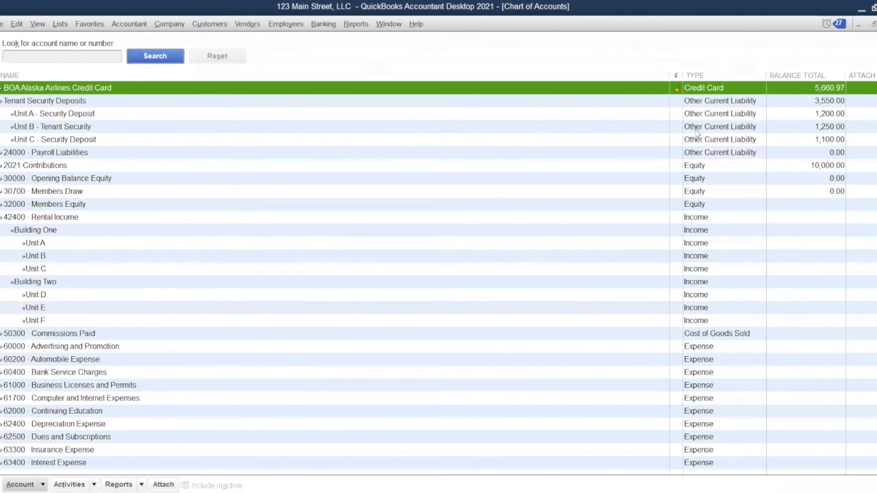
# Open the Chase Checking register from the Chart of Accounts.
pyautogui.scroll(6, 698, 134)
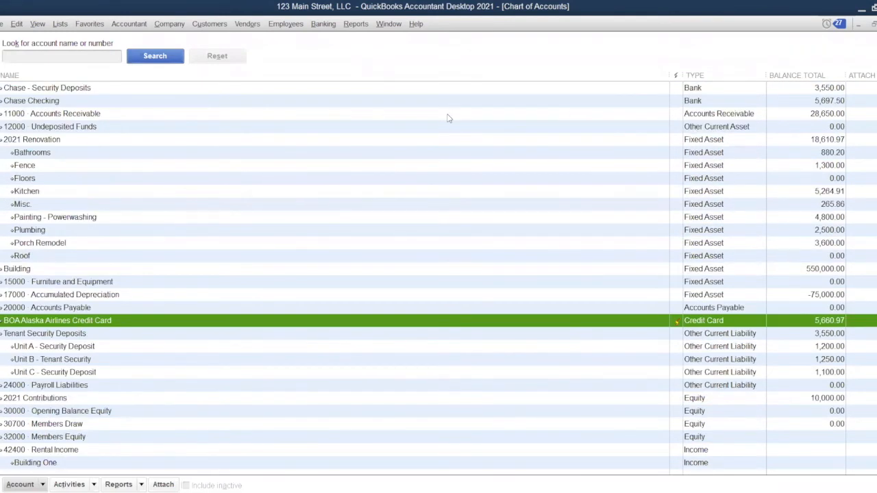
pyautogui.click(374, 87)
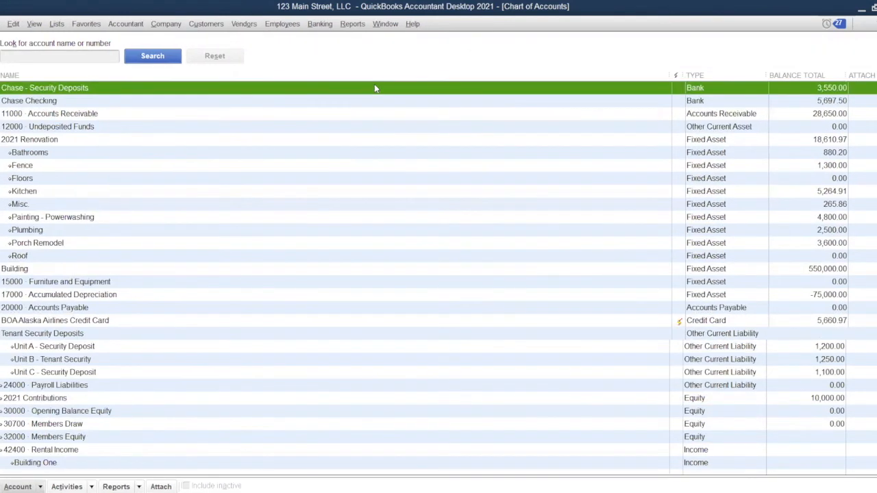
pyautogui.doubleClick(375, 88)
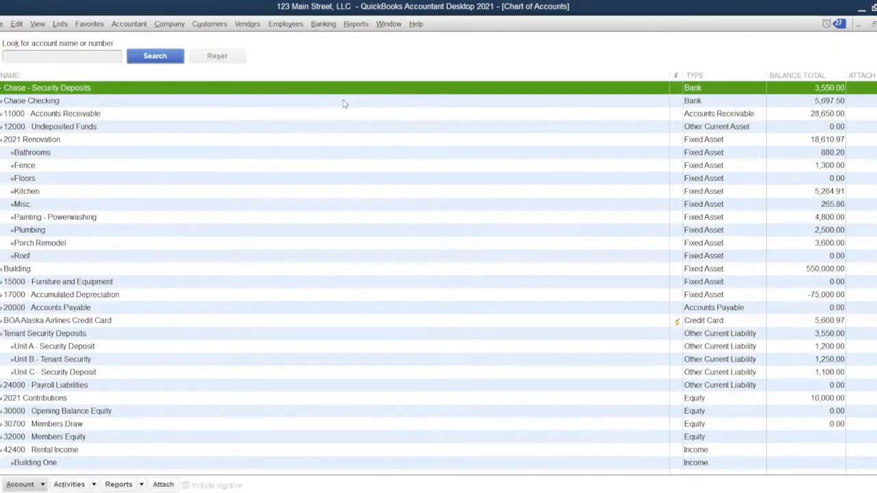
pyautogui.click(345, 101)
pyautogui.doubleClick(345, 102)
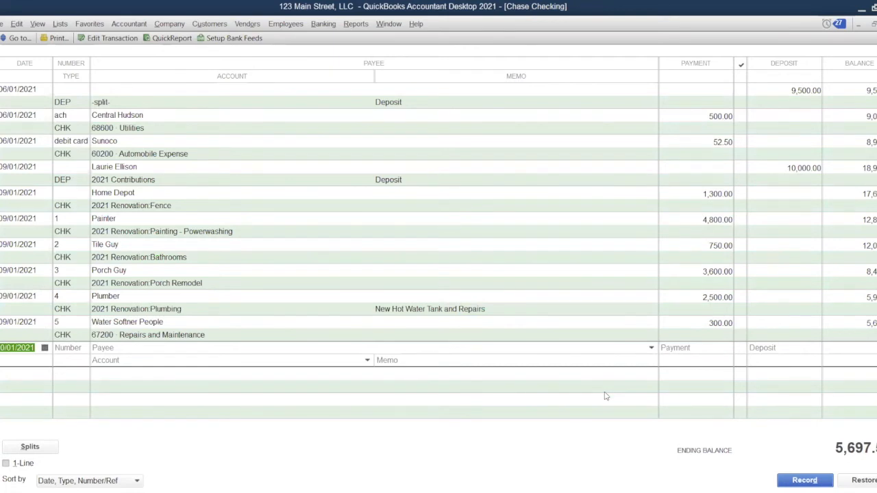
# Enter check 6 dated 09/12/2021 to Lowes for 2,000.00.
pyautogui.write('09/12/2021')
pyautogui.press('Tab')
pyautogui.press('Tab')
pyautogui.write('Lowes')
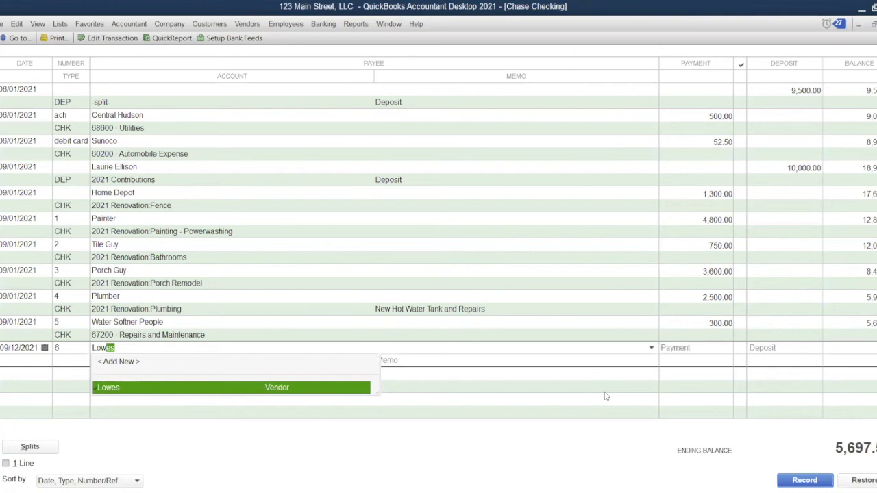
pyautogui.press('Tab')
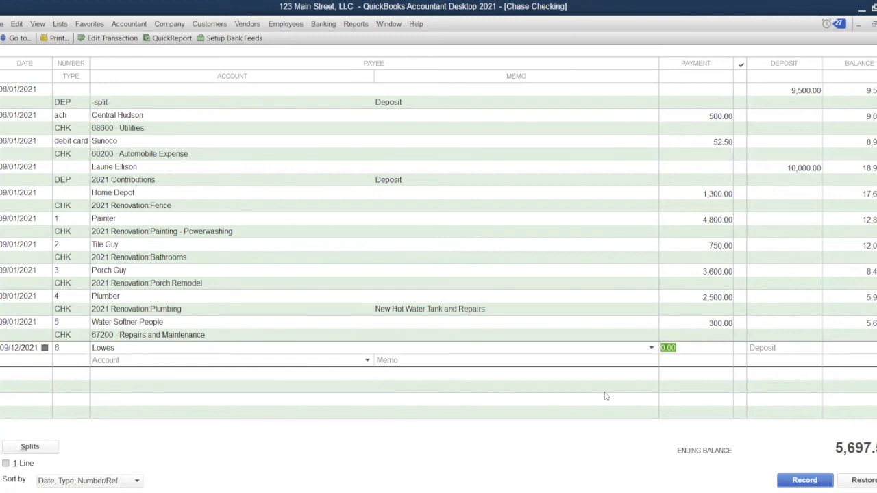
pyautogui.write('2000')
pyautogui.press('Tab')
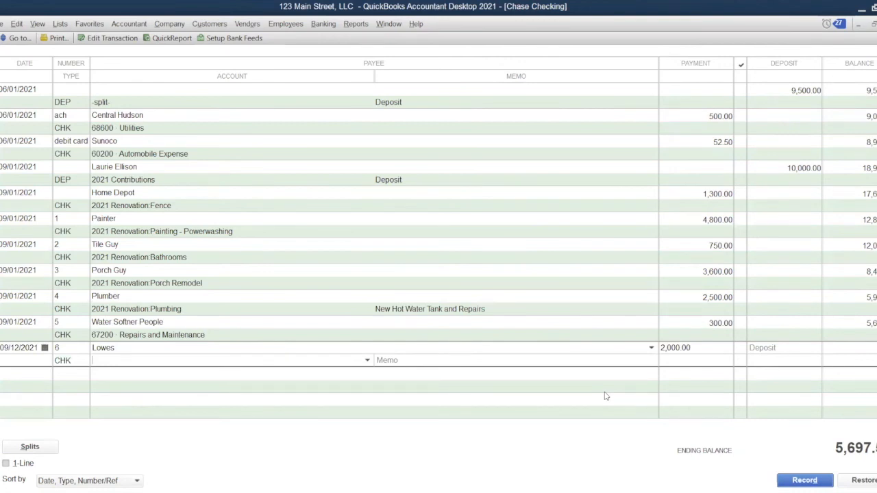
# Post the check to BOA Alaska Airlines Credit Card, record it, and return to the Chart of Accounts.
pyautogui.write('Ba')
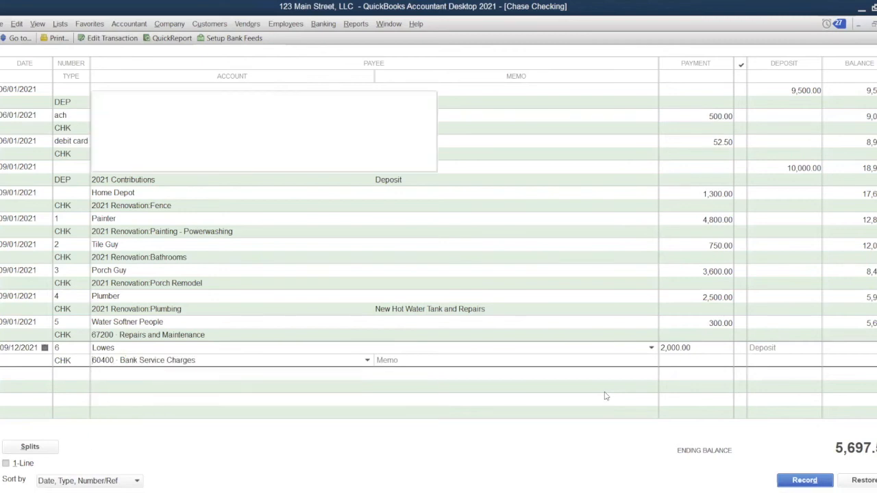
pyautogui.write('cr')
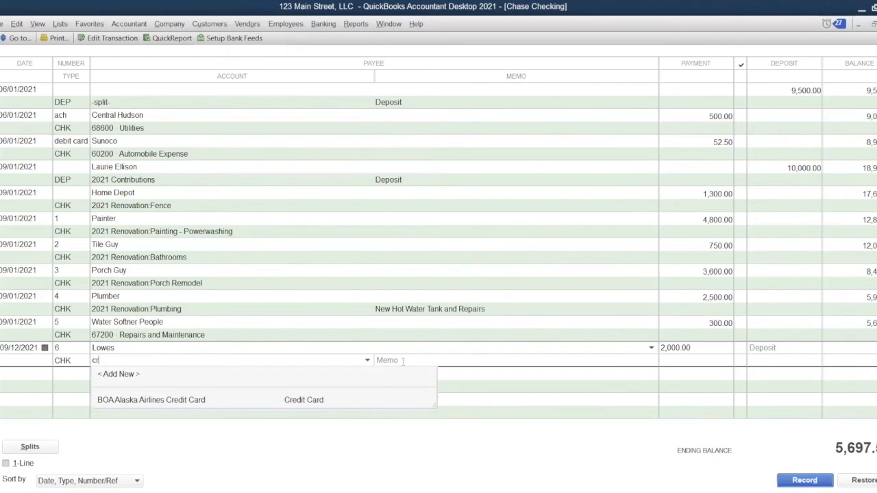
pyautogui.press('Tab')
pyautogui.press('Return')
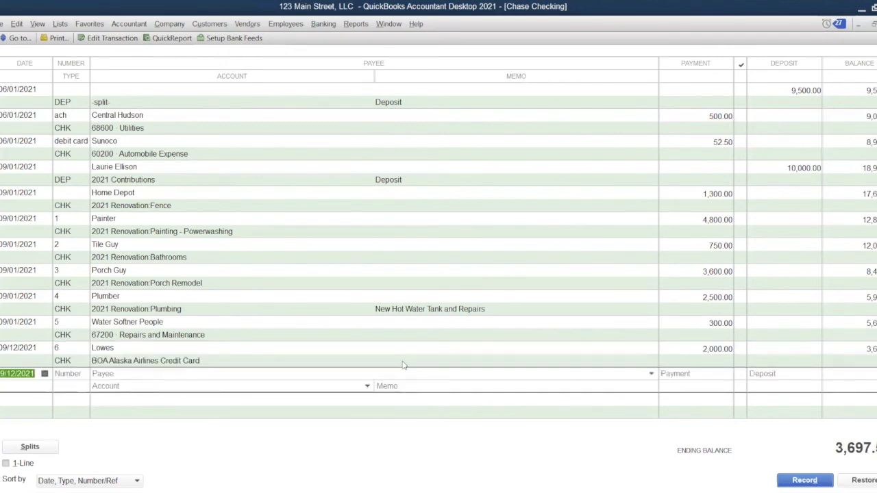
pyautogui.click(62, 26)
pyautogui.click(74, 41)
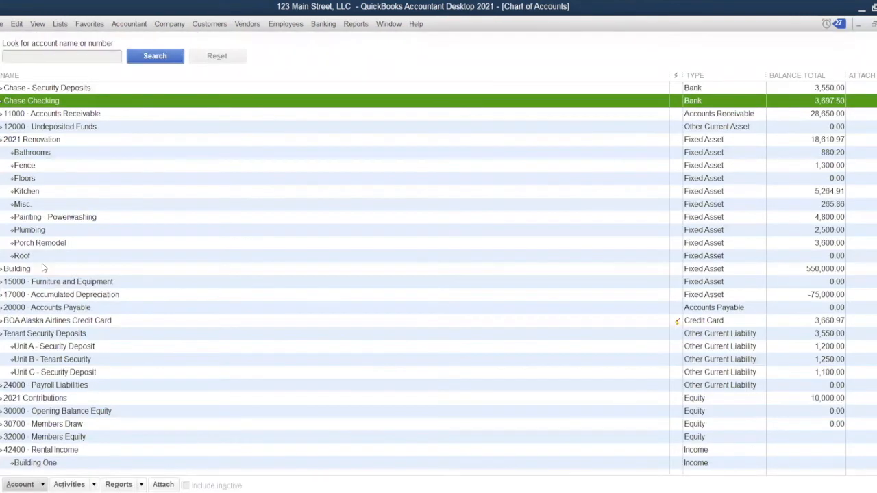
# In the BOA card register, change the Lowes kitchen charge's date from 10/01/2021 to 09/08/2021 and record it.
pyautogui.doubleClick(90, 327)
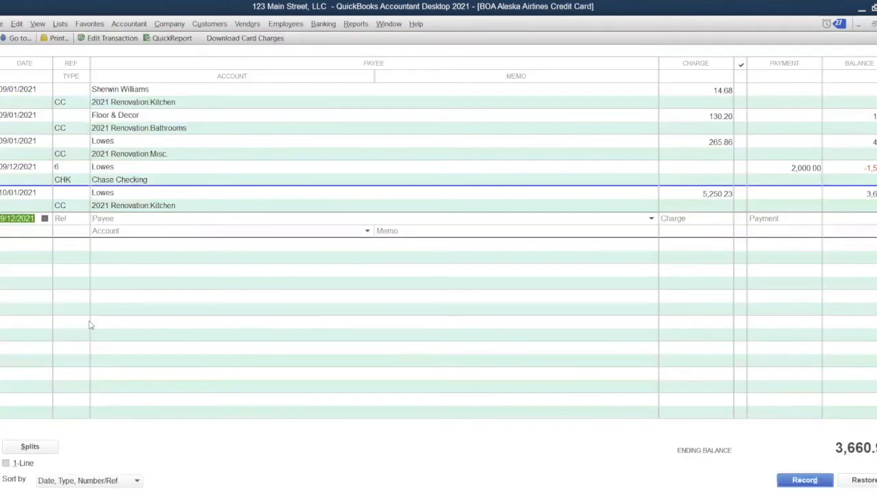
pyautogui.click(43, 197)
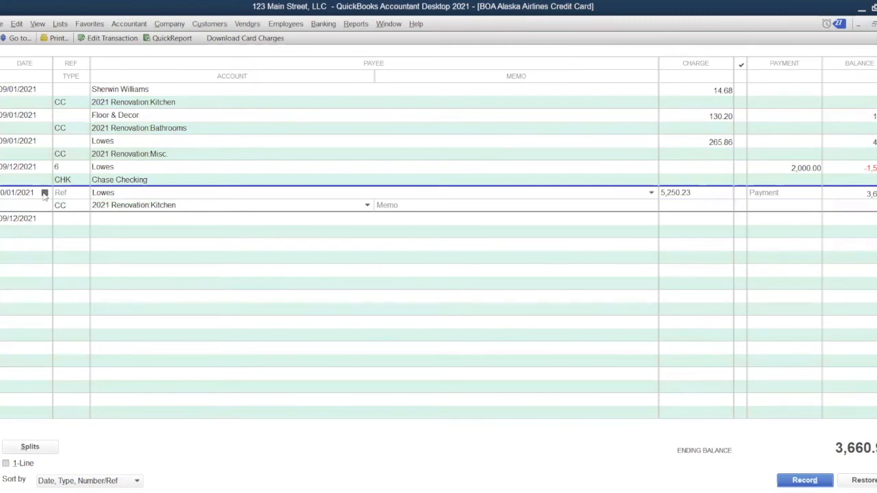
pyautogui.click(44, 193)
pyautogui.click(11, 210)
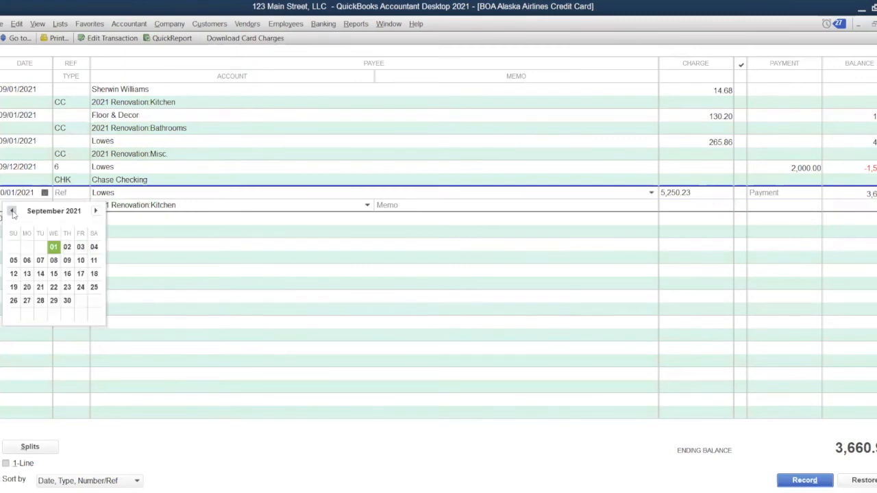
pyautogui.click(54, 260)
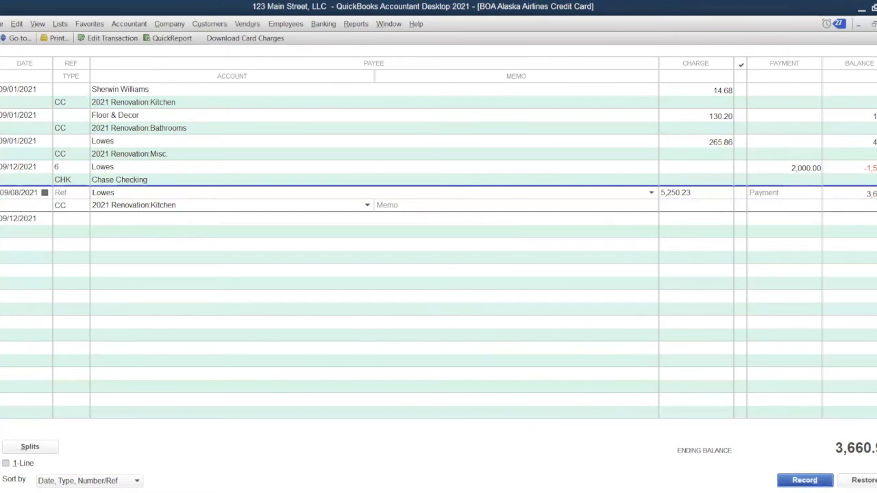
pyautogui.click(473, 246)
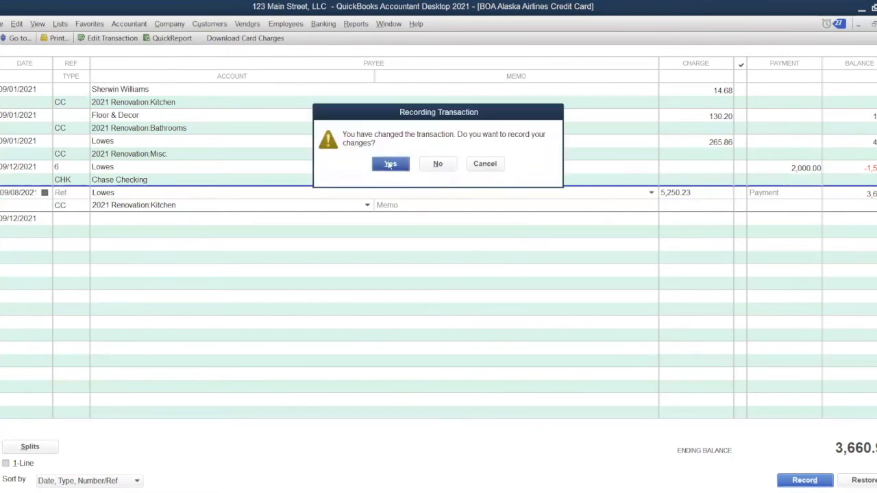
pyautogui.click(390, 165)
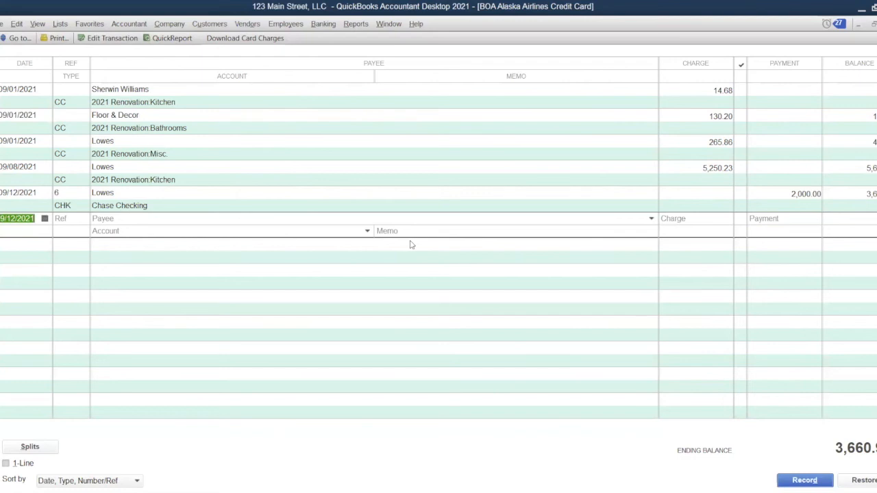
pyautogui.write('9/11/2')
pyautogui.write('1')
# Enter a 09/11/2021 card payment of 3,660.97.
pyautogui.press('Tab')
pyautogui.press('Tab')
pyautogui.press('Tab')
pyautogui.press('Tab')
pyautogui.press('Tab')
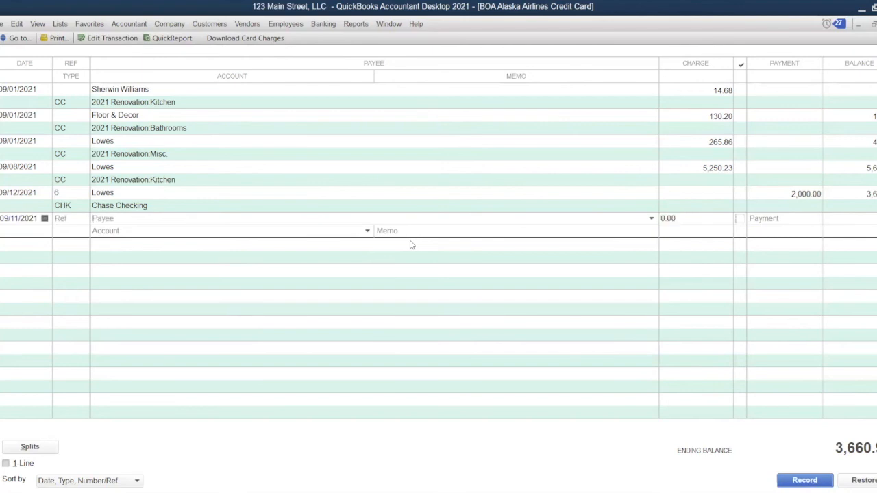
pyautogui.write('25')
pyautogui.press('BackSpace')
pyautogui.press('BackSpace')
pyautogui.write('3660.97')
pyautogui.press('Tab')
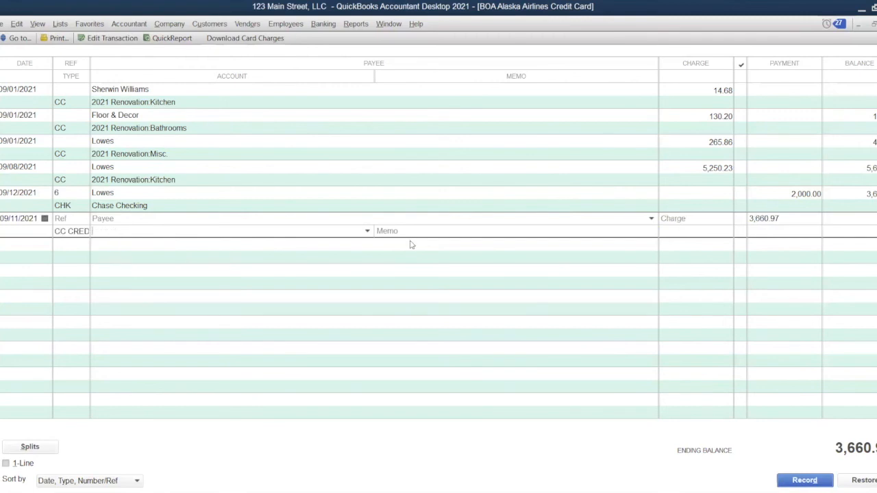
# Assign the payment to 2021 Contributions with memo 'Paid out of personal checking account', then record it.
pyautogui.write('64900own')
pyautogui.press('BackSpace')
pyautogui.press('BackSpace')
pyautogui.press('BackSpace')
pyautogui.write('equ')
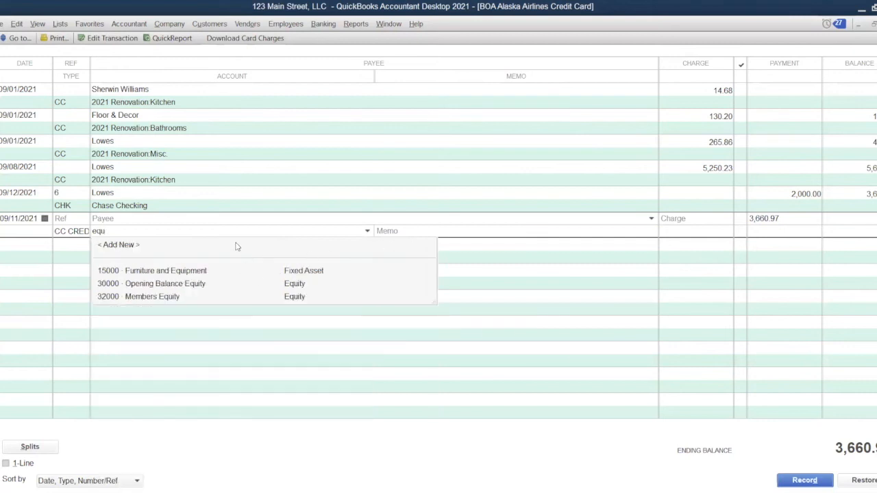
pyautogui.press('BackSpace')
pyautogui.press('BackSpace')
pyautogui.press('BackSpace')
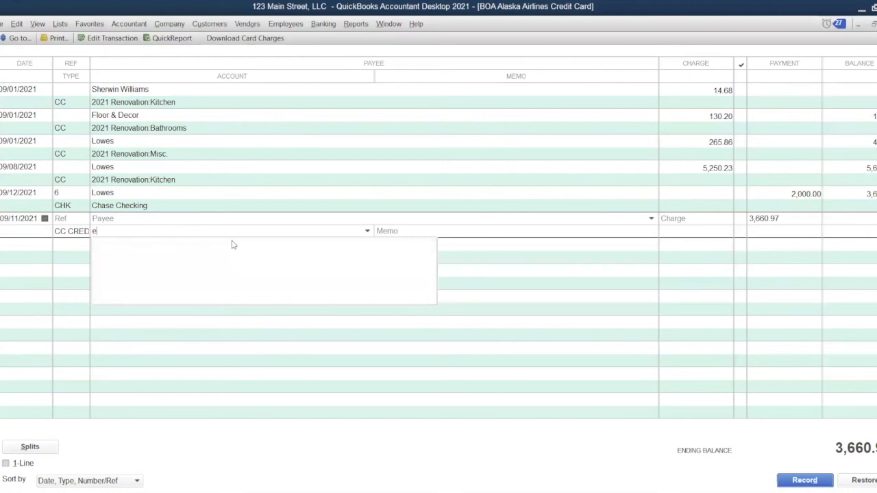
pyautogui.press('BackSpace')
pyautogui.write('2021 Contributions')
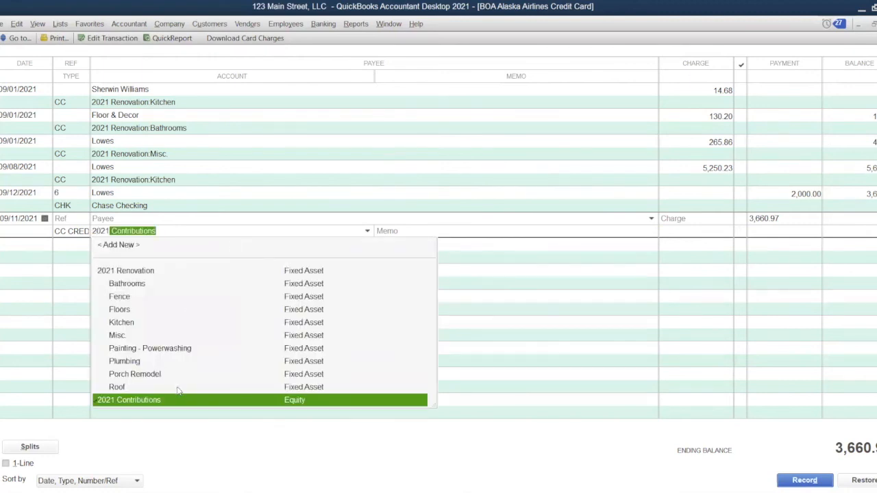
pyautogui.click(416, 229)
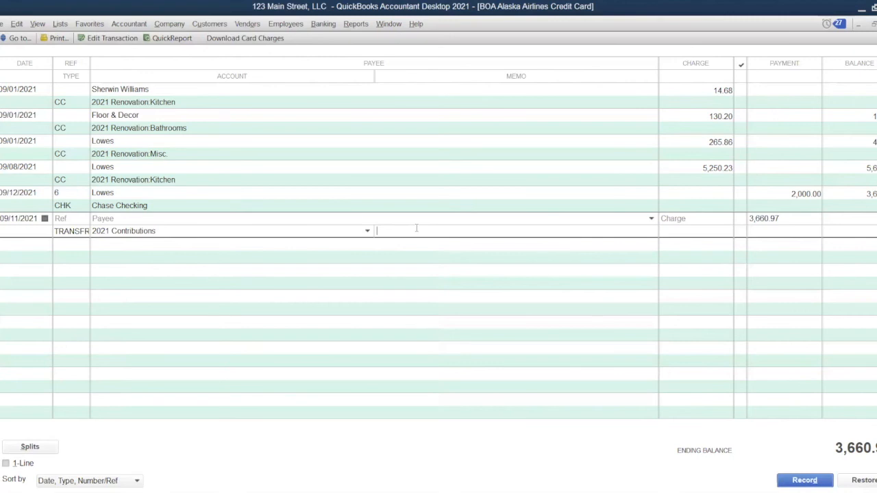
pyautogui.write('Paid out of personal checking account')
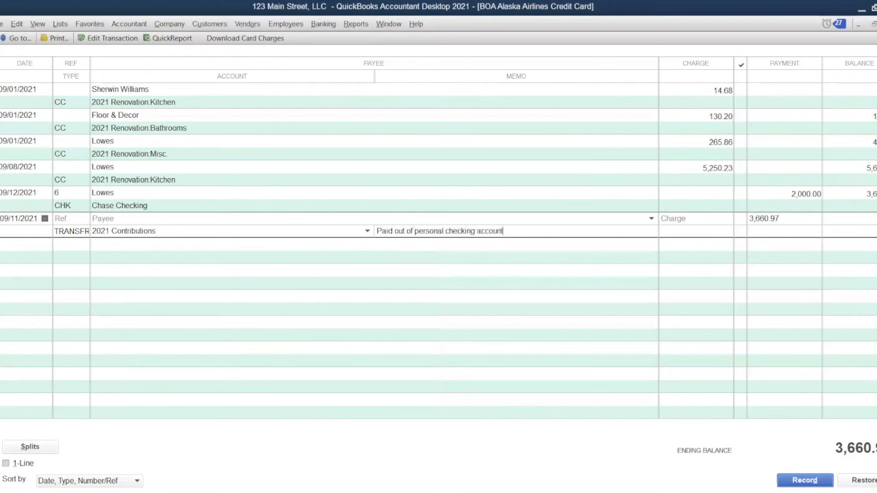
pyautogui.press('Return')
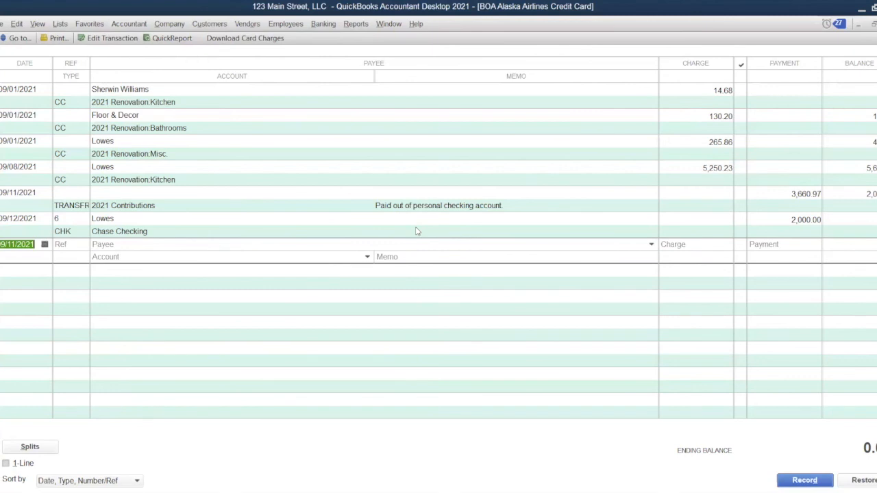
pyautogui.press('Escape')
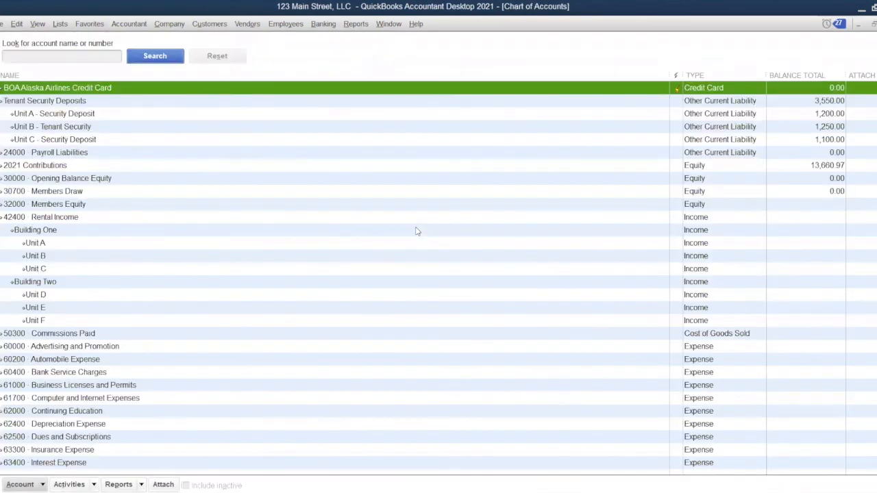
# Close the Chart of Accounts and Chase Checking register, then open the standard Balance Sheet report.
pyautogui.press('Escape')
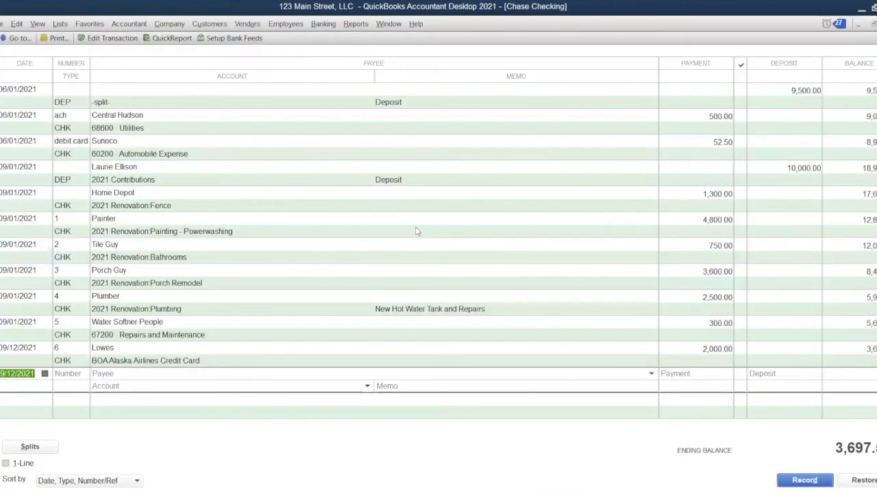
pyautogui.press('Escape')
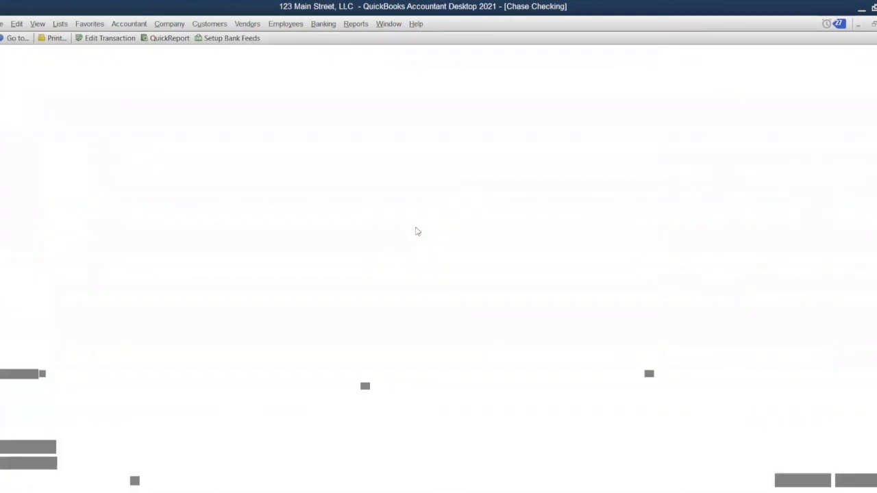
pyautogui.click(357, 26)
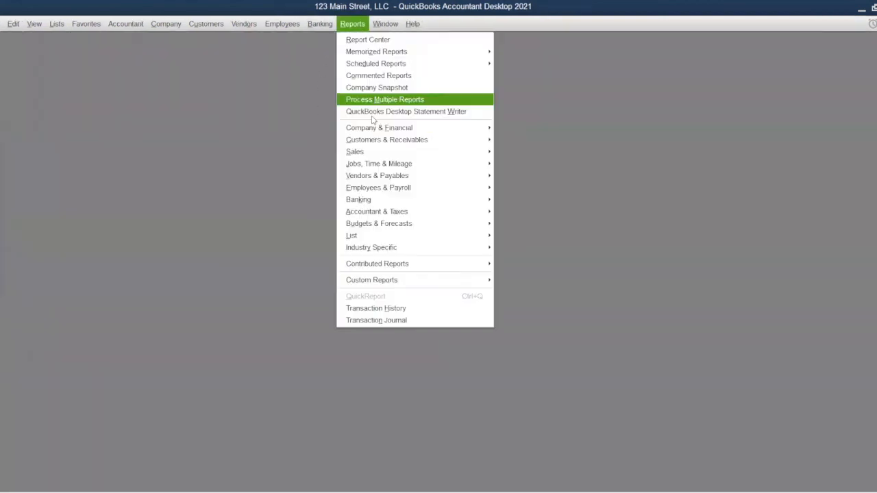
pyautogui.moveTo(386, 131)
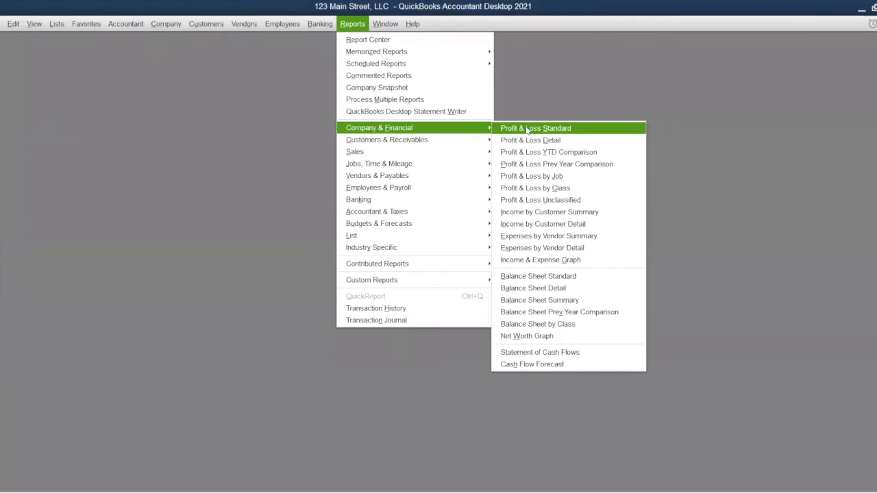
pyautogui.click(553, 281)
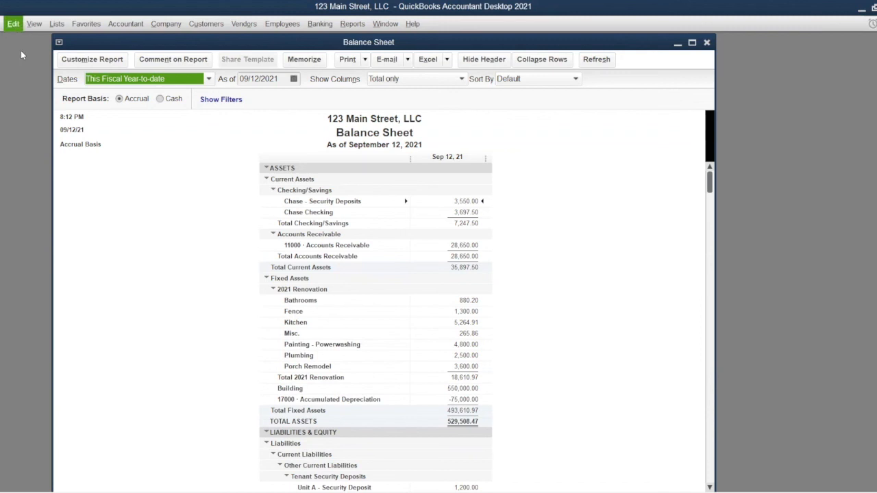
pyautogui.click(13, 24)
pyautogui.click(39, 163)
pyautogui.scroll(-4, 580, 425)
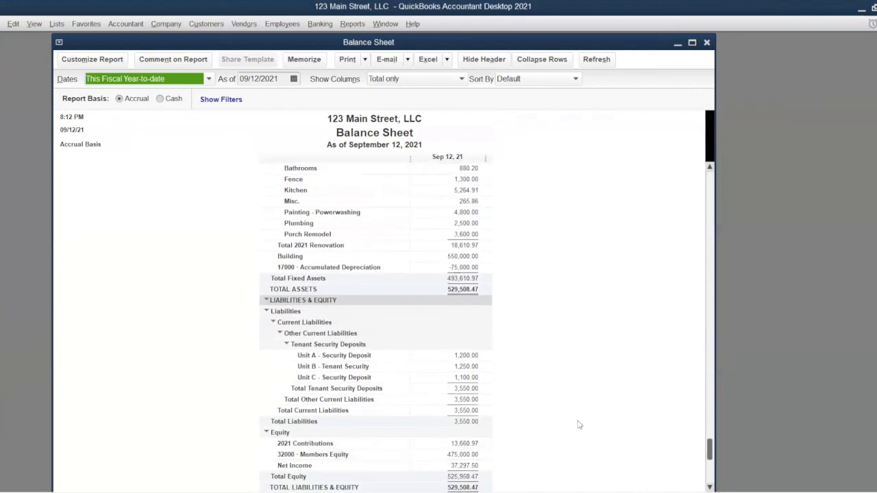
pyautogui.scroll(4, 579, 425)
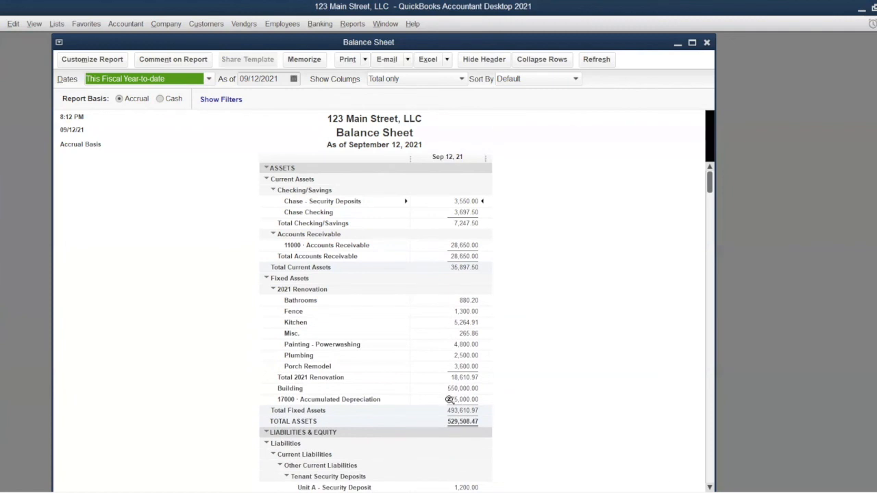